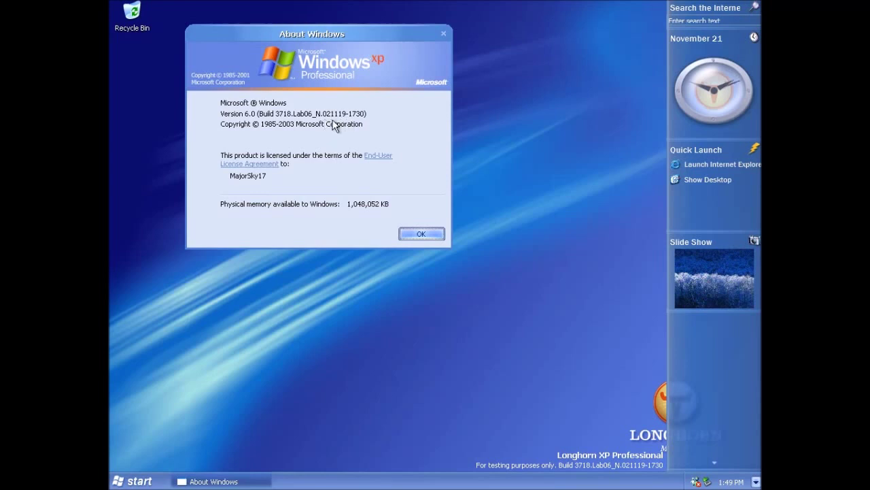
# - Close the About Windows dialog and dismiss the Windows activation reminder
pyautogui.click(421, 234)
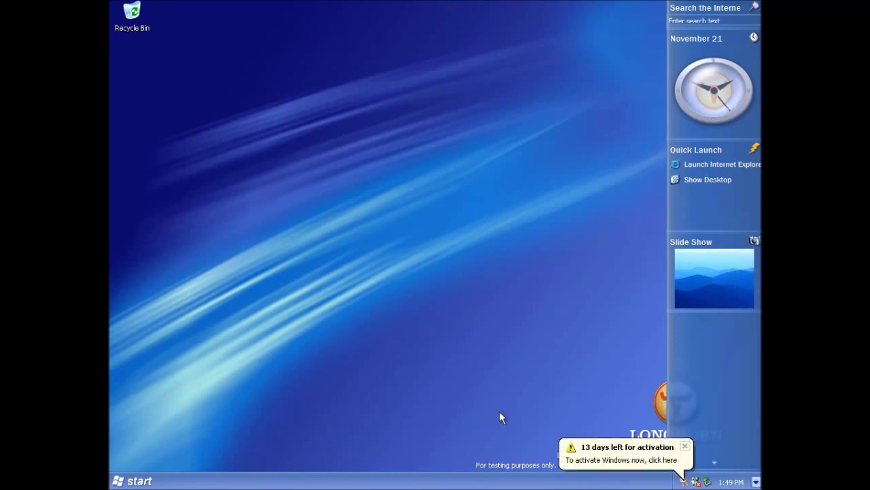
pyautogui.click(685, 447)
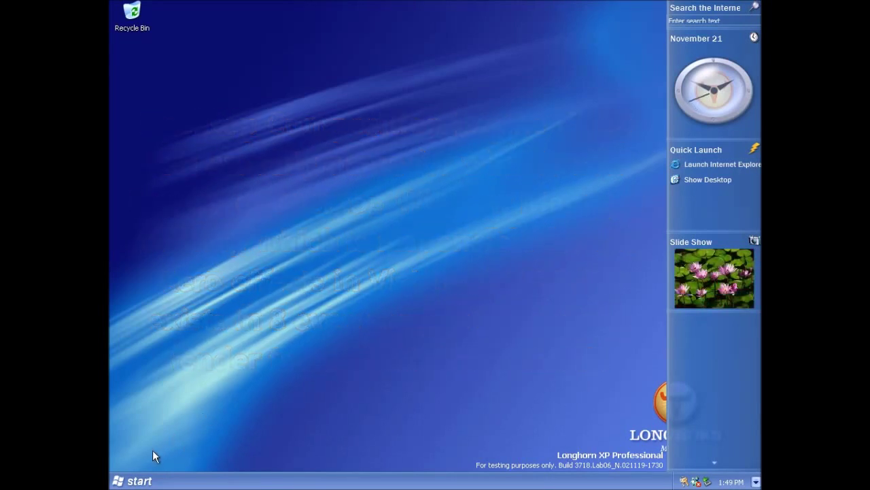
# - Open Control Panel and look at the alternative locations offered for the last segment of its address path
pyautogui.click(134, 481)
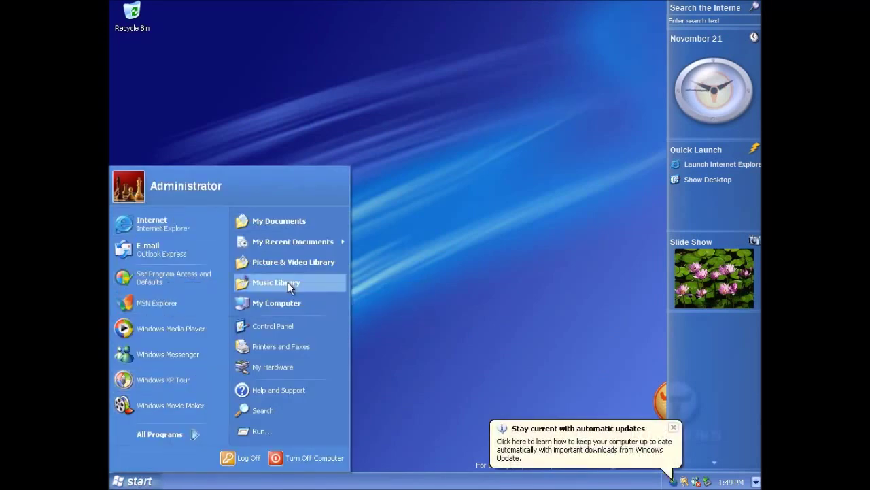
pyautogui.click(269, 327)
pyautogui.moveTo(465, 83); pyautogui.dragTo(437, 64)
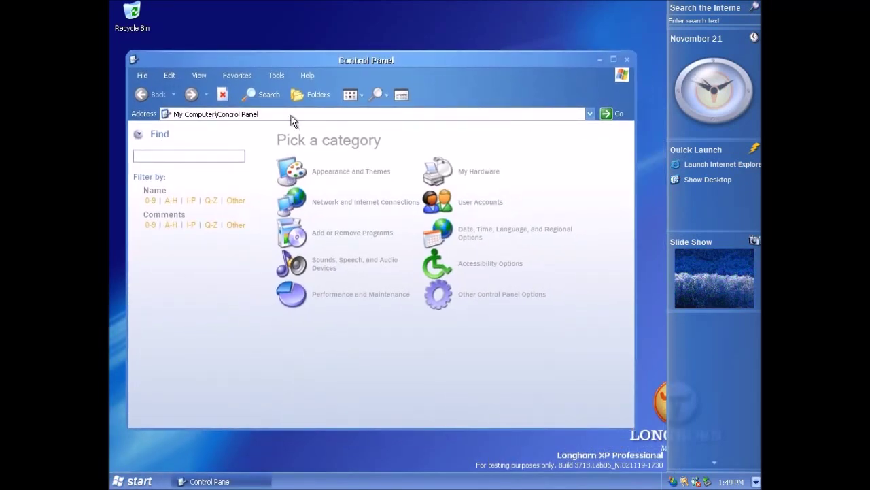
pyautogui.click(234, 114)
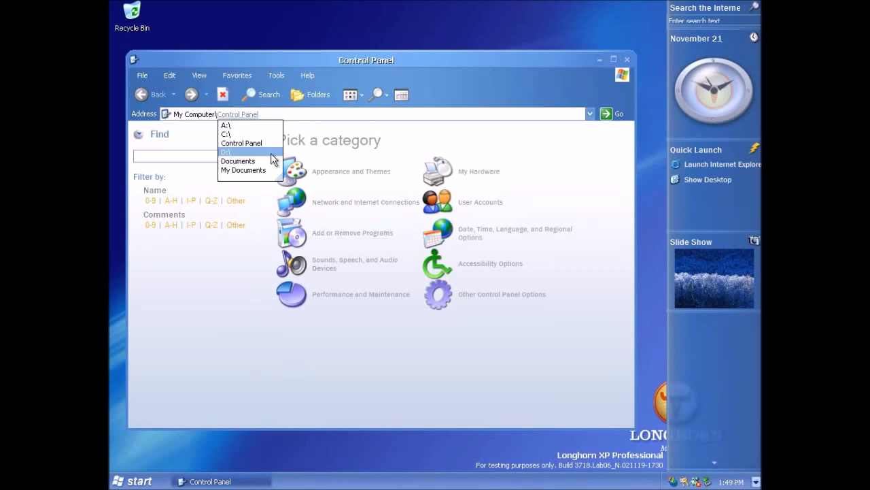
pyautogui.click(369, 139)
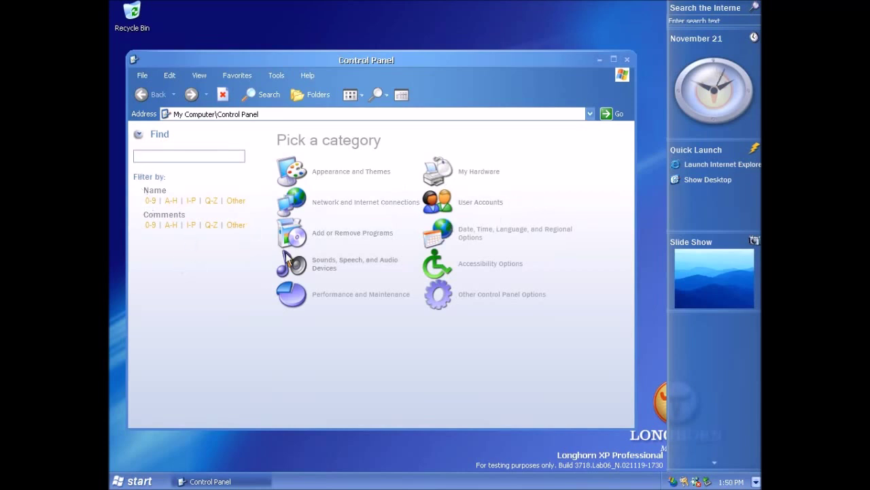
# - View the Other Control Panel Options category and the User Accounts window, returning to the Control Panel categories
pyautogui.click(518, 293)
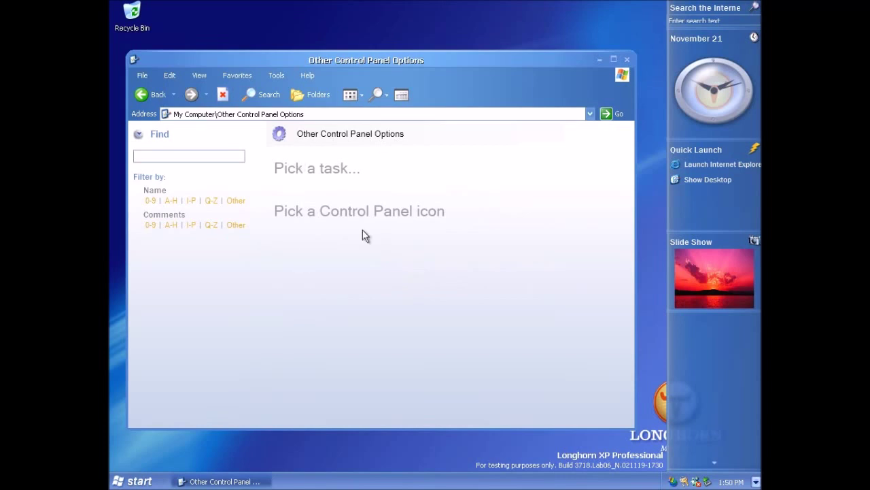
pyautogui.click(146, 98)
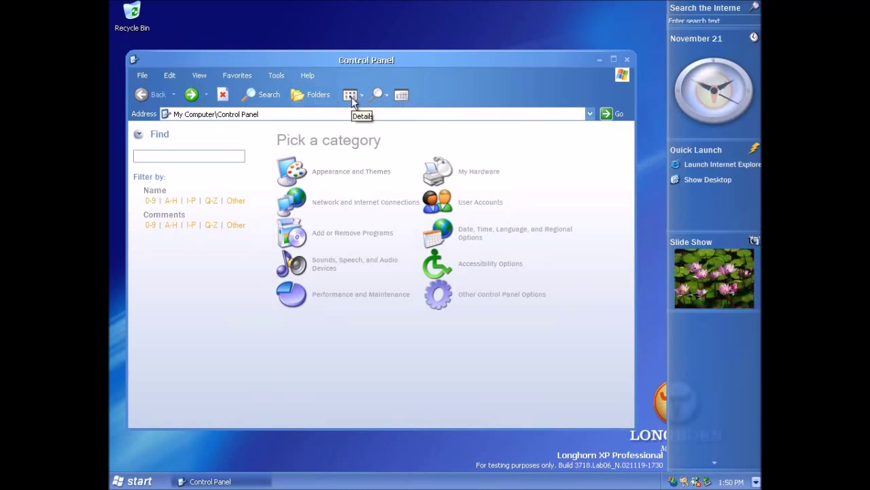
pyautogui.click(464, 204)
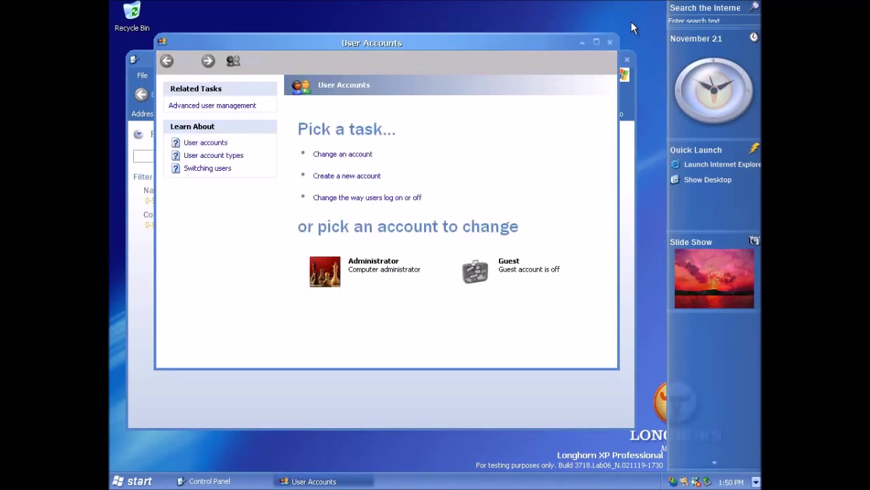
pyautogui.click(609, 36)
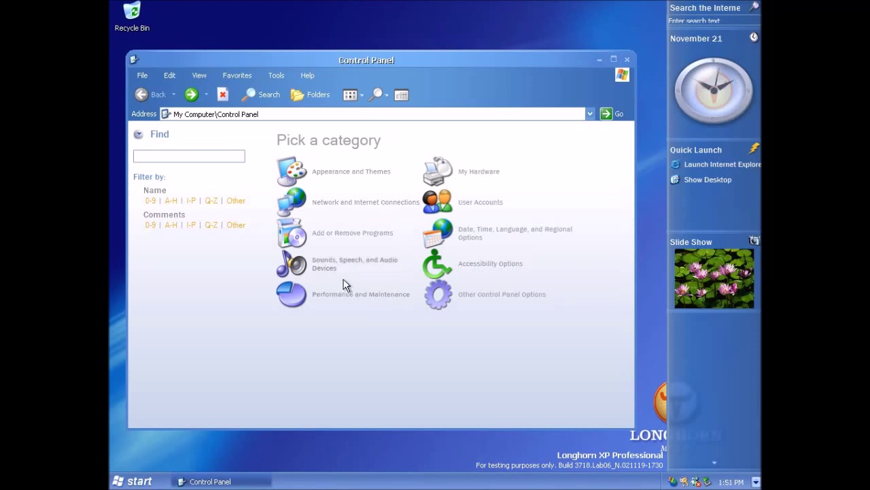
# - View the computer's theme settings in the Appearance and Themes category and return to the Control Panel categories
pyautogui.click(353, 171)
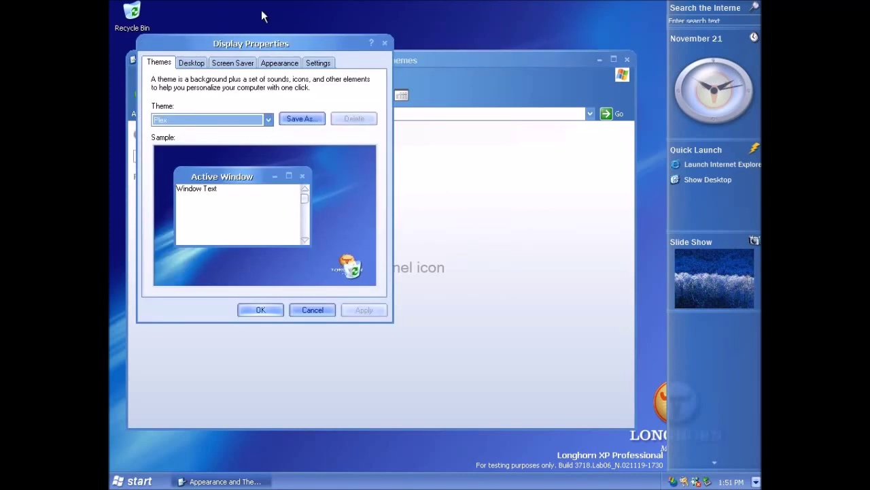
pyautogui.click(389, 45)
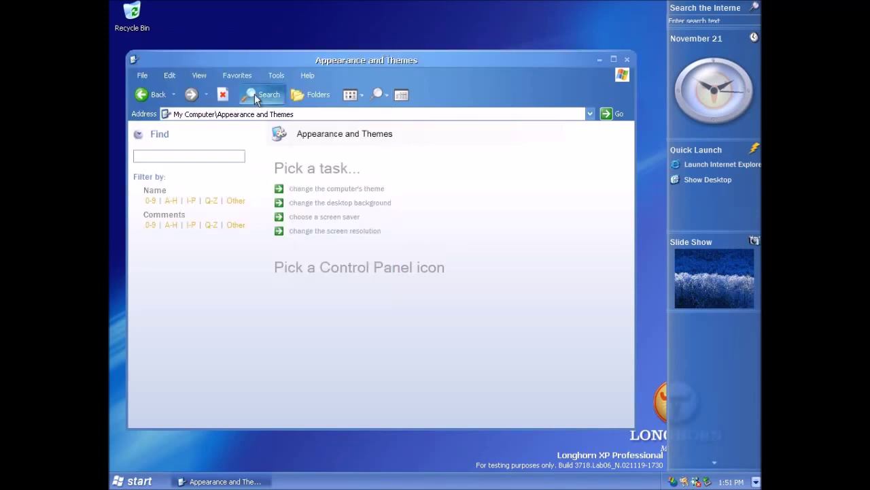
pyautogui.click(144, 99)
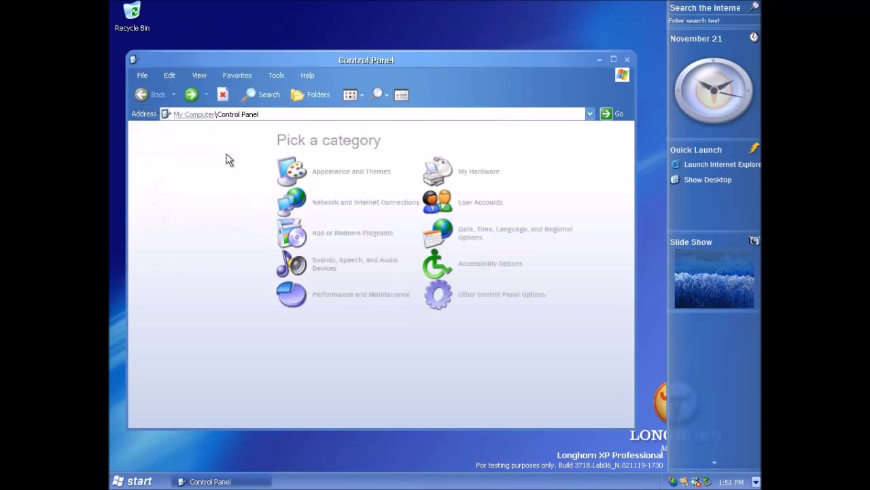
# - View the Sounds, Speech, and Audio Devices category and close Control Panel, leaving the desktop clear
pyautogui.click(312, 266)
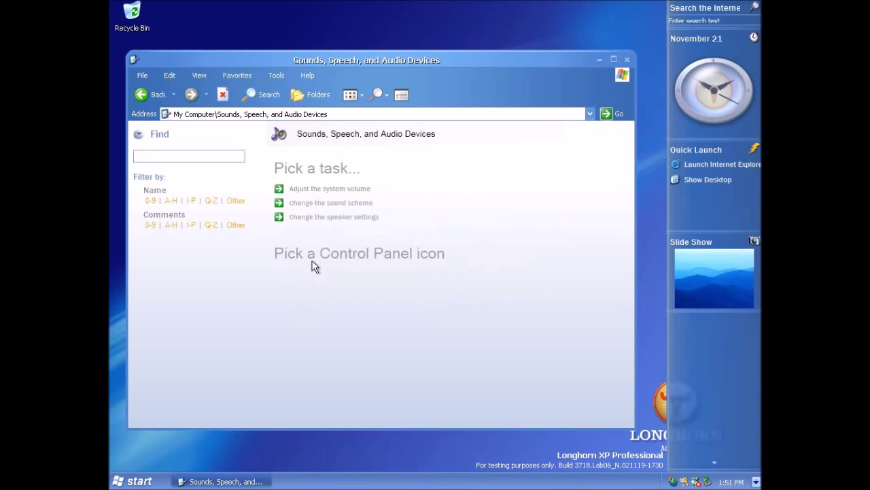
pyautogui.click(627, 59)
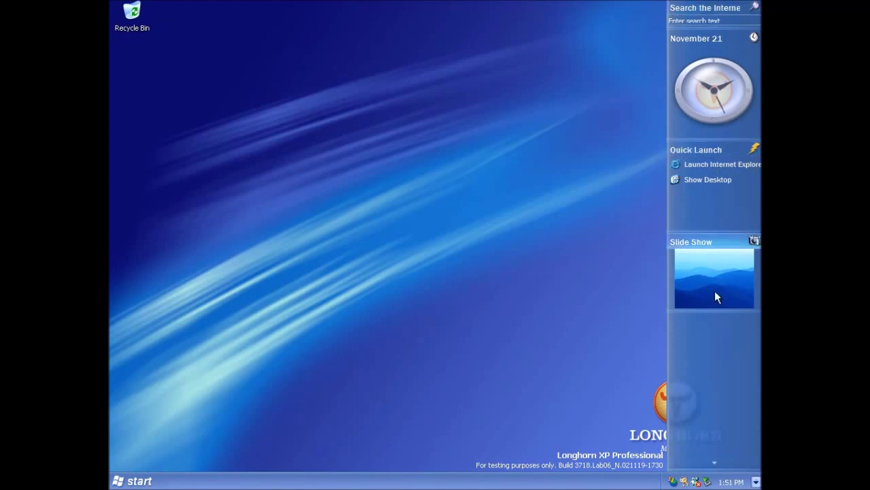
pyautogui.press('super')
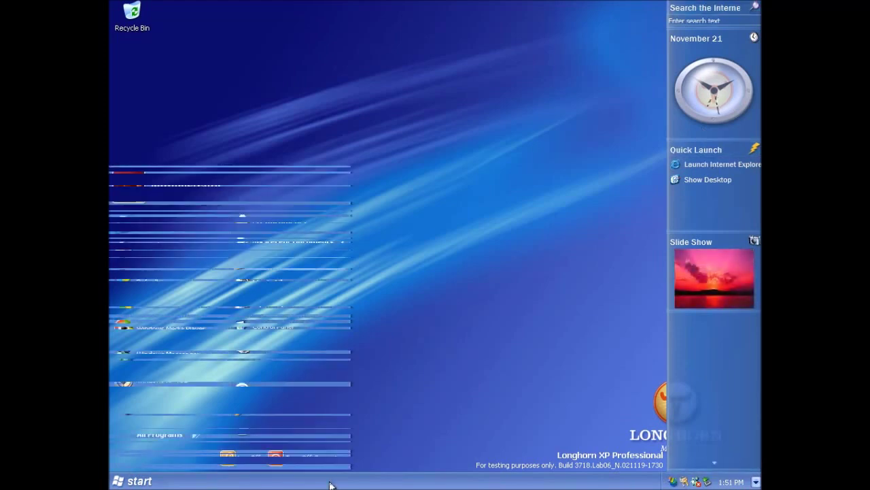
pyautogui.click(379, 100)
# - Open the advanced monitor and adapter properties from the desktop's display settings
pyautogui.rightClick(379, 99)
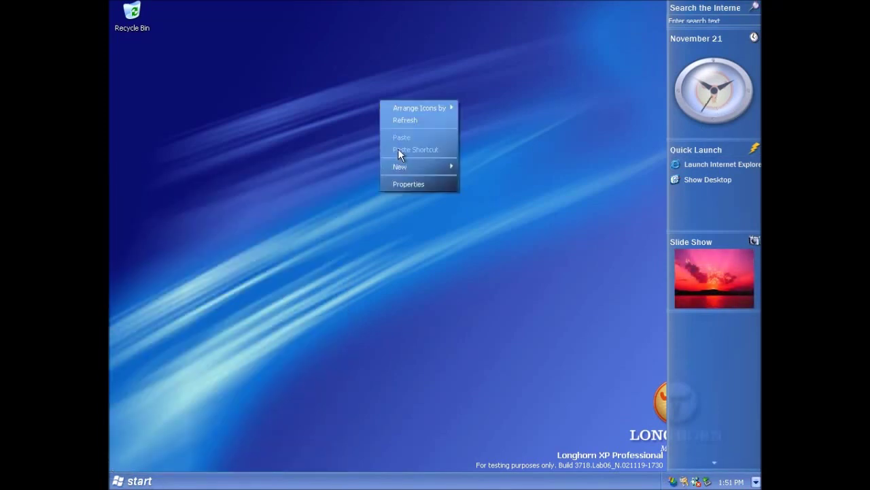
pyautogui.click(404, 184)
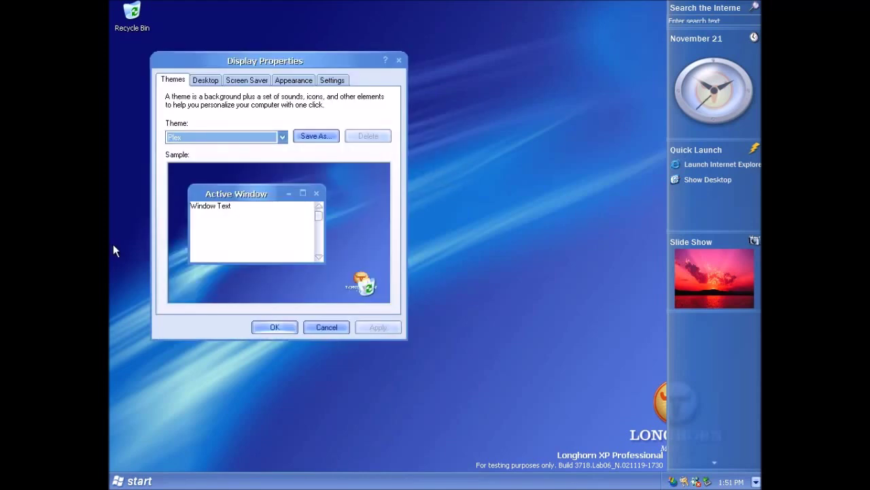
pyautogui.click(334, 81)
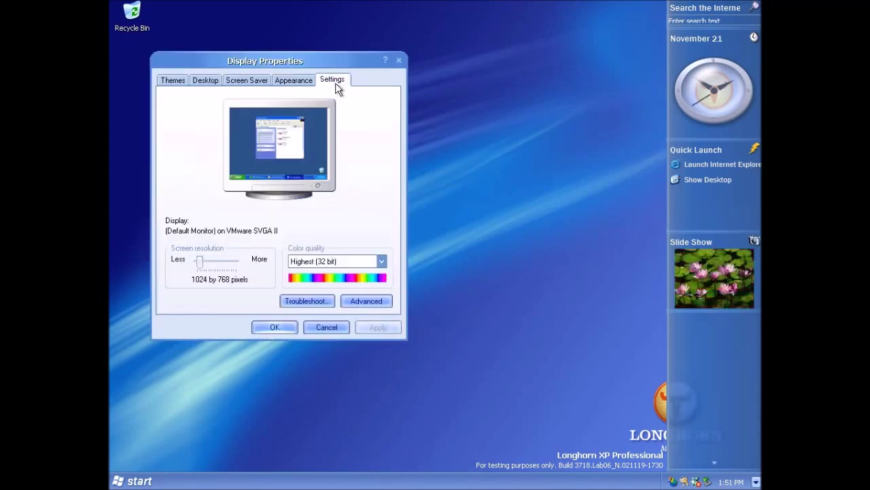
pyautogui.click(351, 300)
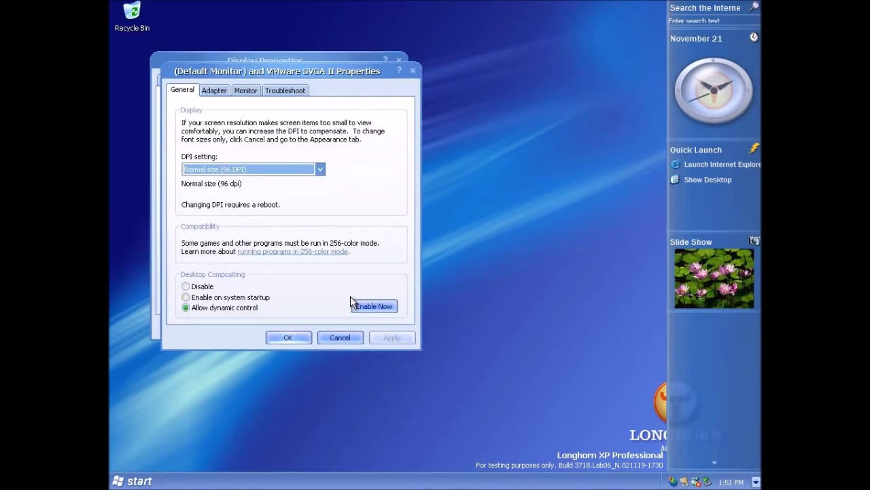
# - Review the VMware SVGA II adapter information and set the hardware acceleration to Full
pyautogui.click(238, 94)
pyautogui.click(220, 91)
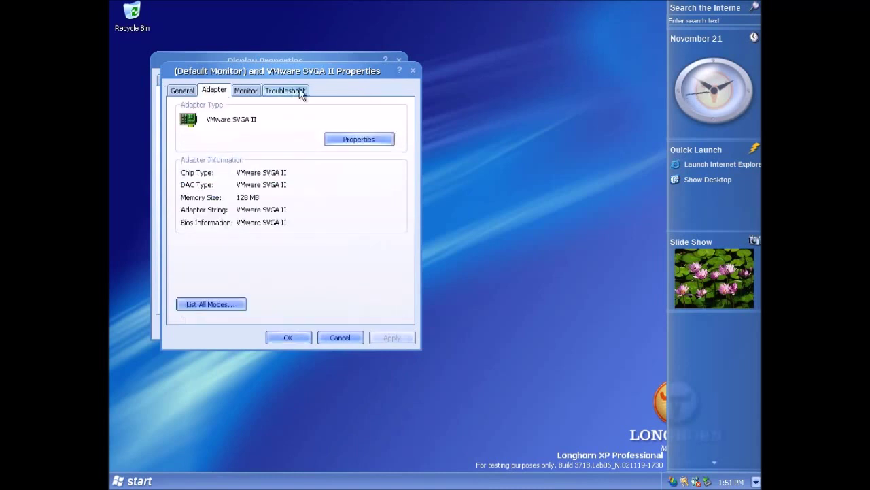
pyautogui.click(299, 91)
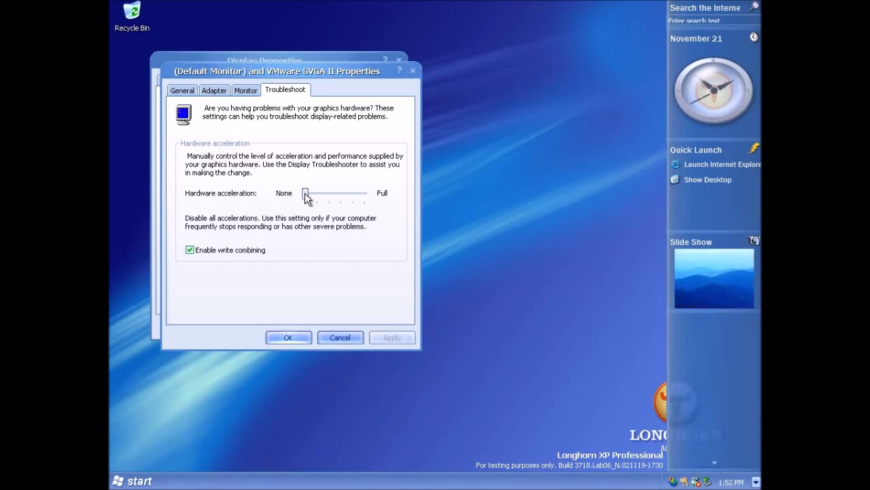
pyautogui.moveTo(270, 78); pyautogui.dragTo(302, 112)
pyautogui.moveTo(339, 233); pyautogui.dragTo(400, 231)
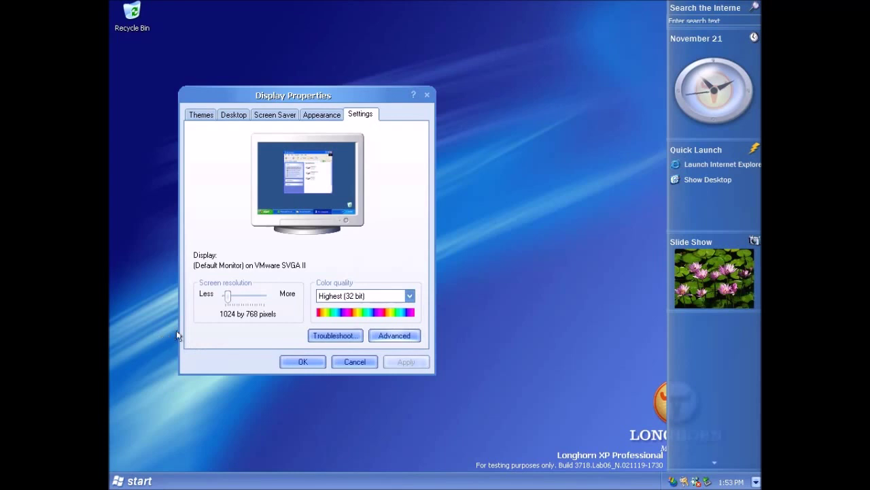
# - In the advanced adapter properties, apply Allow dynamic control for desktop compositing, enable compositing immediately, and accept the settings
pyautogui.moveTo(269, 95); pyautogui.dragTo(336, 97)
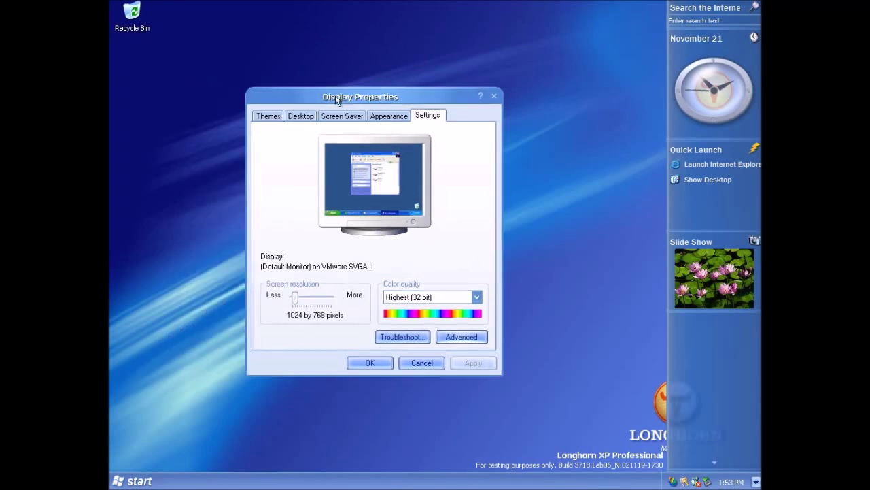
pyautogui.click(450, 340)
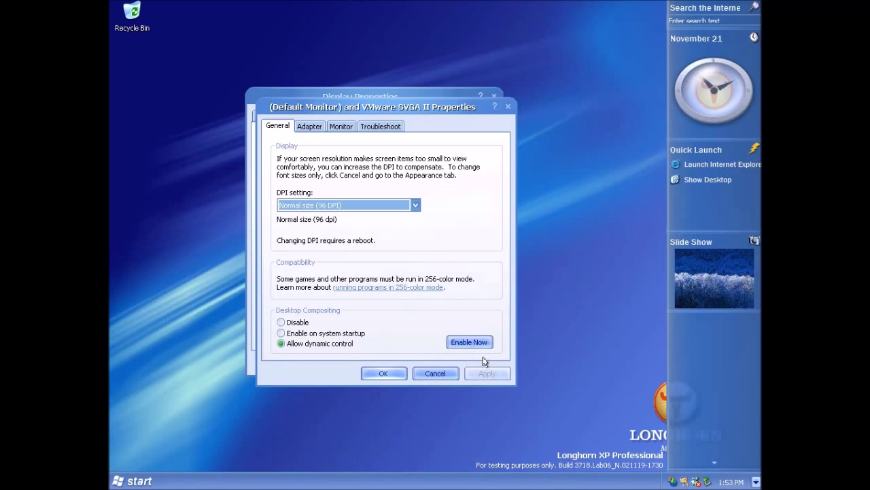
pyautogui.click(280, 332)
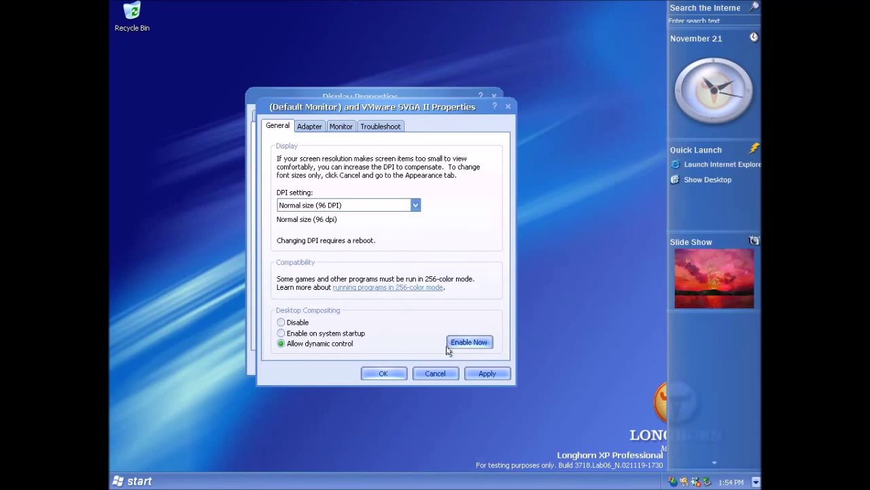
pyautogui.click(469, 374)
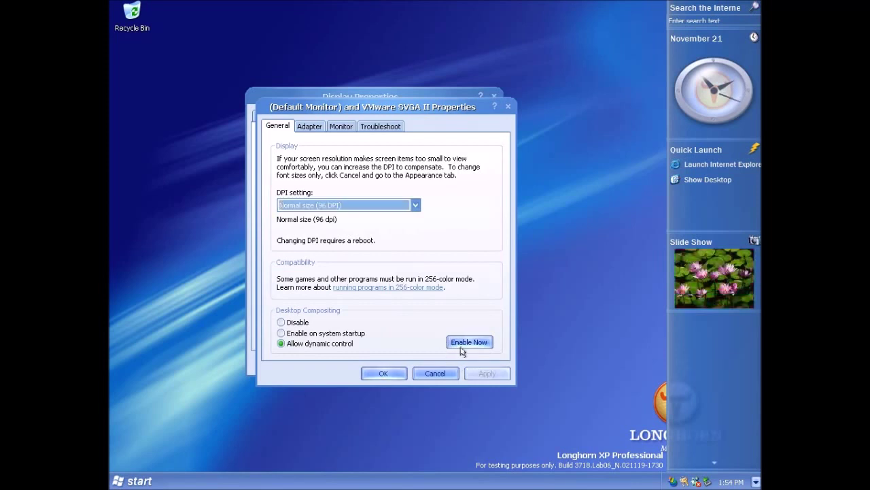
pyautogui.click(468, 342)
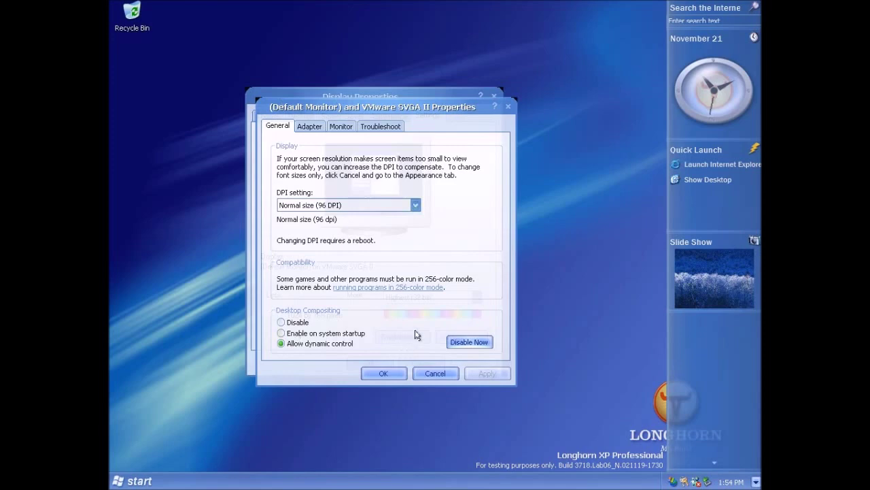
pyautogui.moveTo(429, 104); pyautogui.dragTo(436, 137)
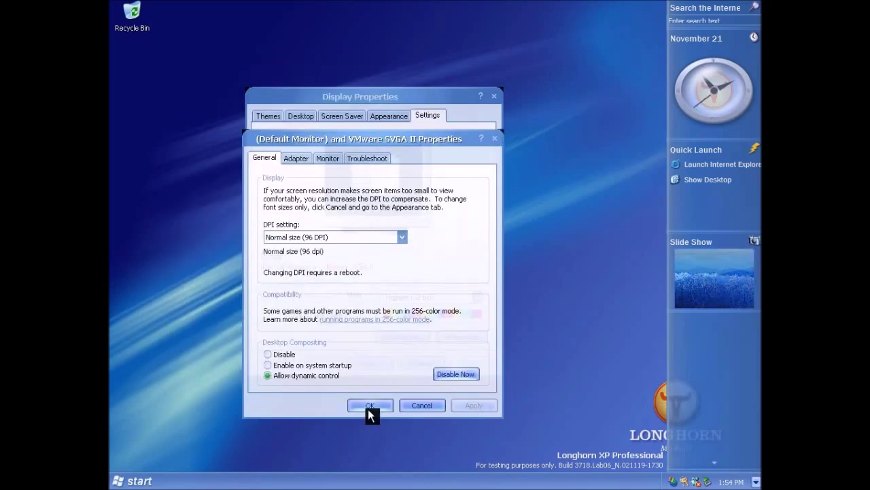
pyautogui.click(367, 406)
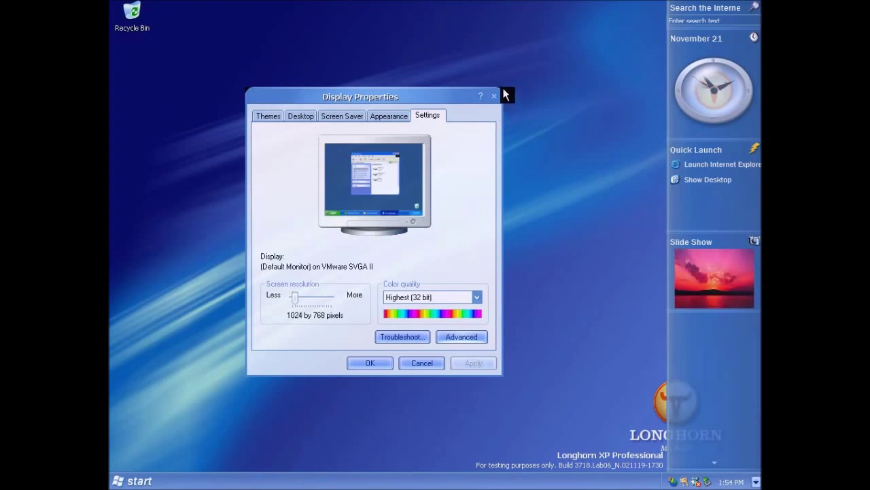
# - Move the Display Properties window around the desktop and try to move the Recycle Bin icon towards the middle
pyautogui.moveTo(276, 95); pyautogui.dragTo(313, 92)
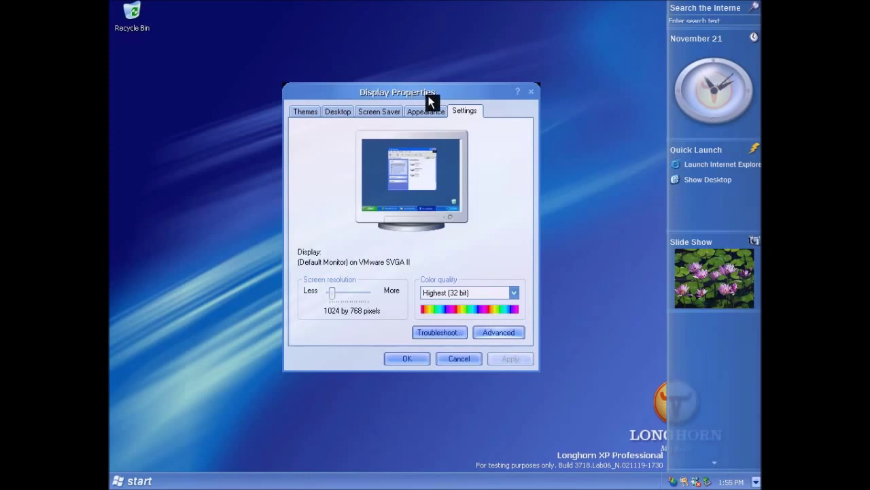
pyautogui.moveTo(423, 94); pyautogui.dragTo(245, 28)
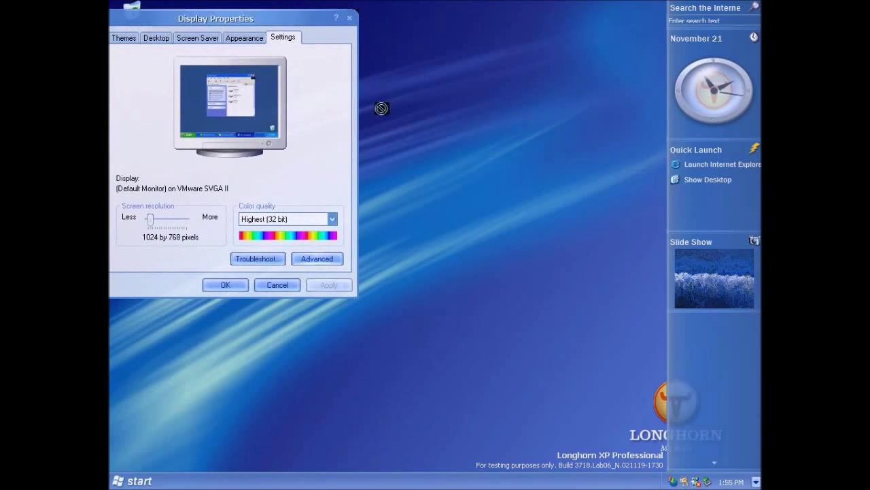
pyautogui.moveTo(382, 109); pyautogui.dragTo(437, 220)
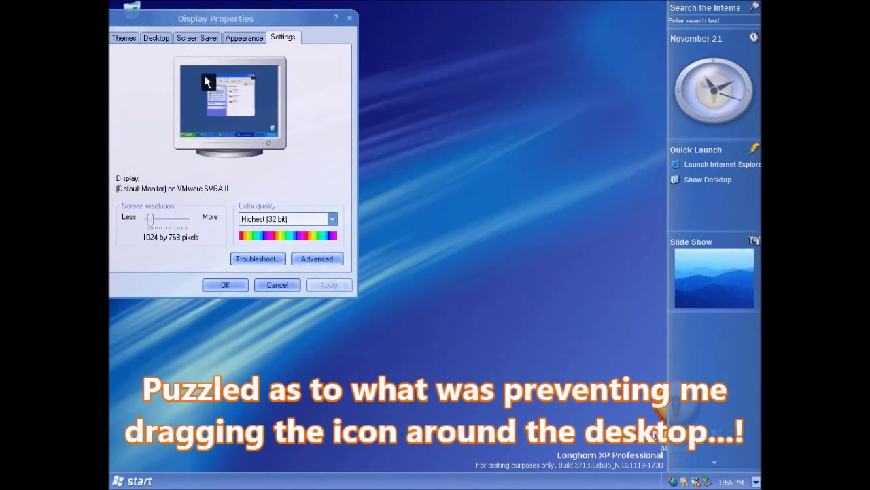
pyautogui.moveTo(292, 16); pyautogui.dragTo(491, 112)
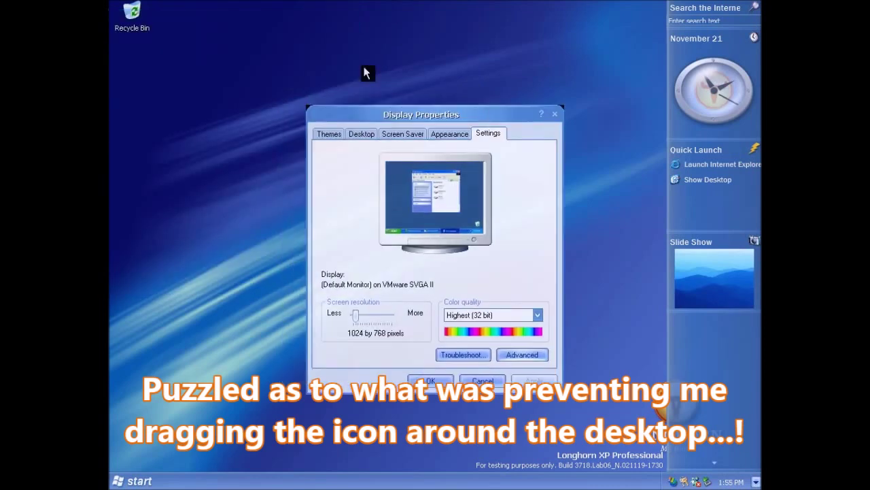
pyautogui.moveTo(132, 15); pyautogui.dragTo(269, 197)
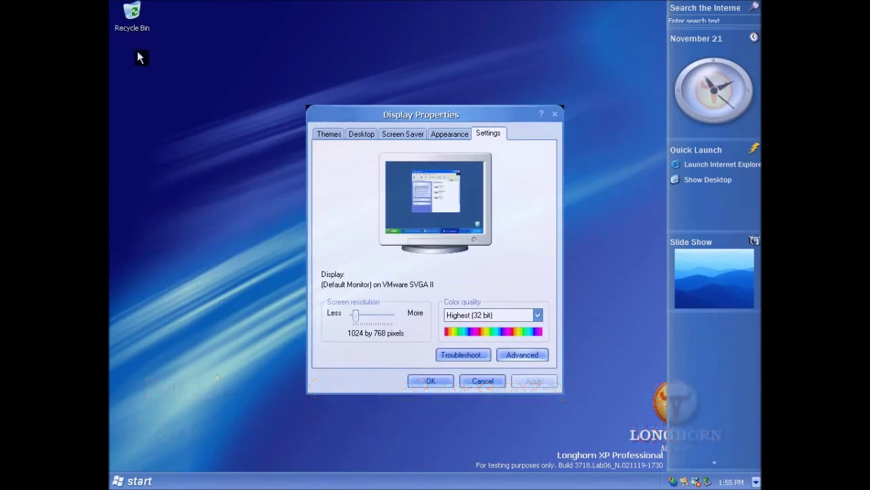
# - Try an icon arrangement option on the desktop and try to move the Recycle Bin icon towards the middle
pyautogui.rightClick(139, 57)
pyautogui.moveTo(166, 44)
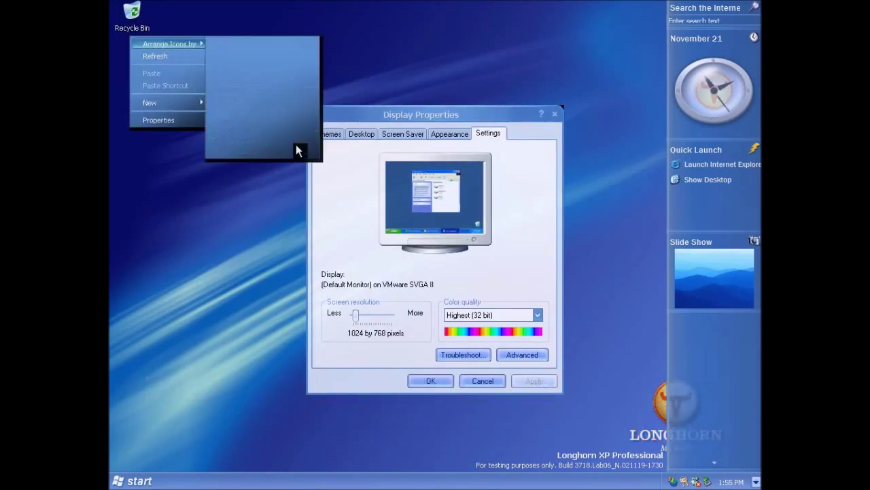
pyautogui.click(268, 122)
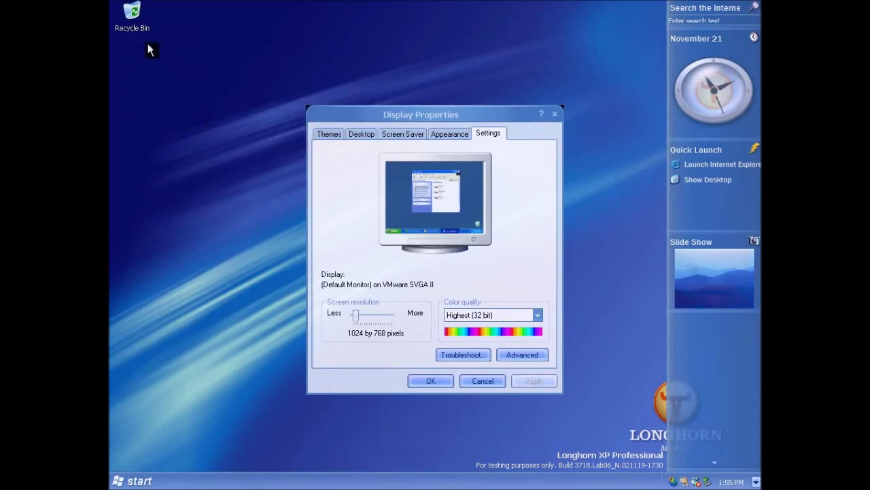
pyautogui.moveTo(139, 31); pyautogui.dragTo(263, 208)
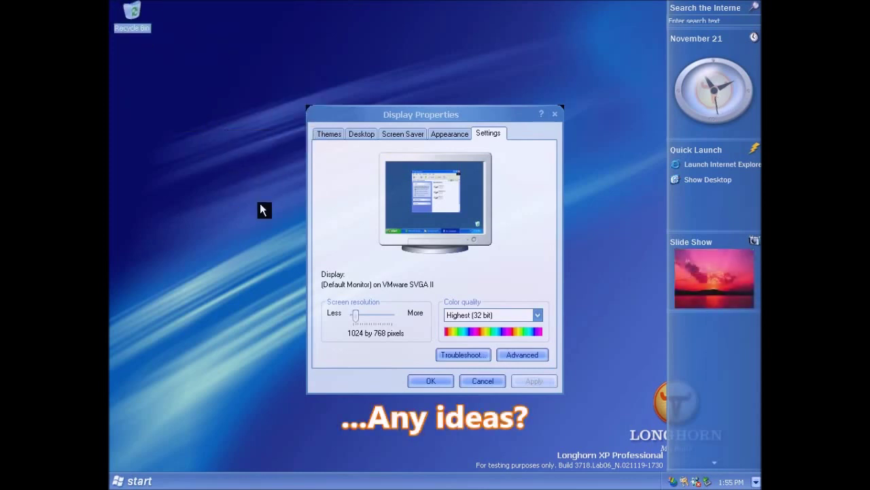
pyautogui.moveTo(140, 29); pyautogui.dragTo(259, 186)
pyautogui.click(181, 140)
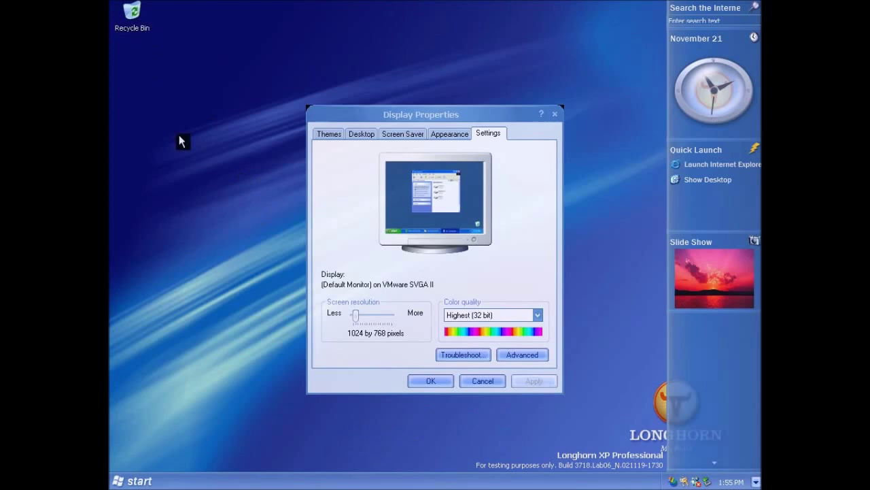
# - Open My Computer and reposition it and the Display Properties window so that they overlap
pyautogui.click(132, 481)
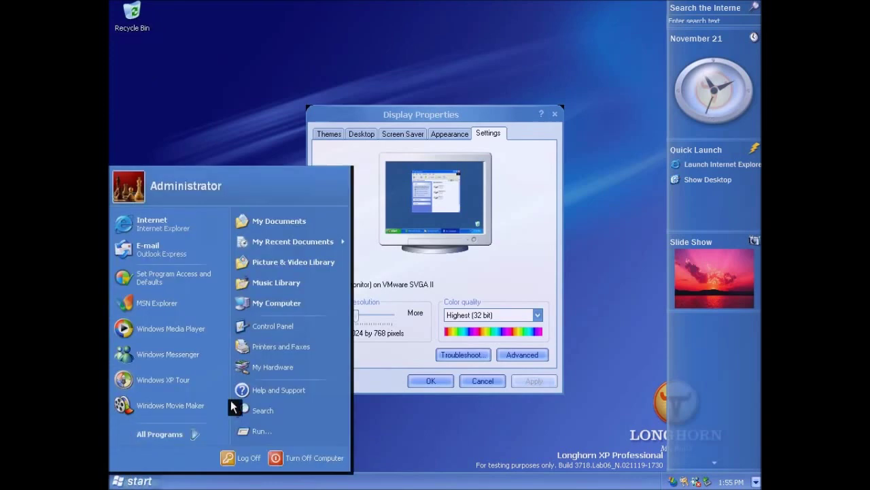
pyautogui.click(294, 304)
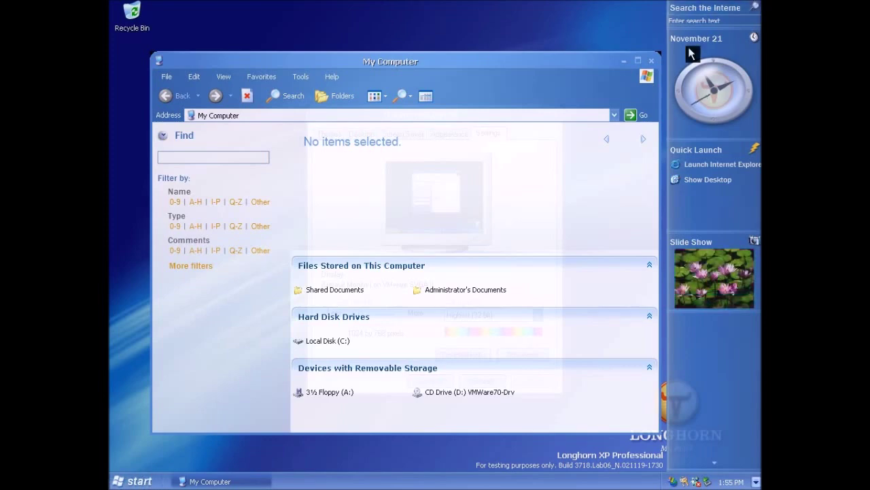
pyautogui.moveTo(601, 62); pyautogui.dragTo(593, 151)
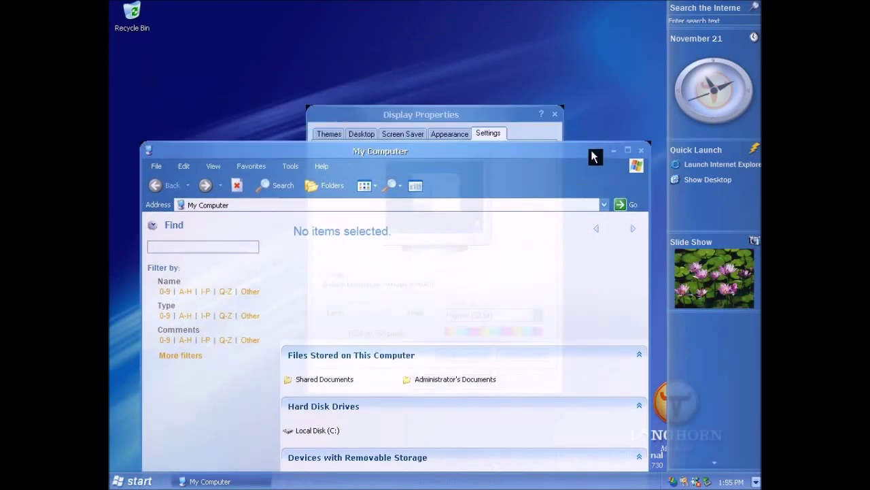
pyautogui.moveTo(497, 119); pyautogui.dragTo(313, 30)
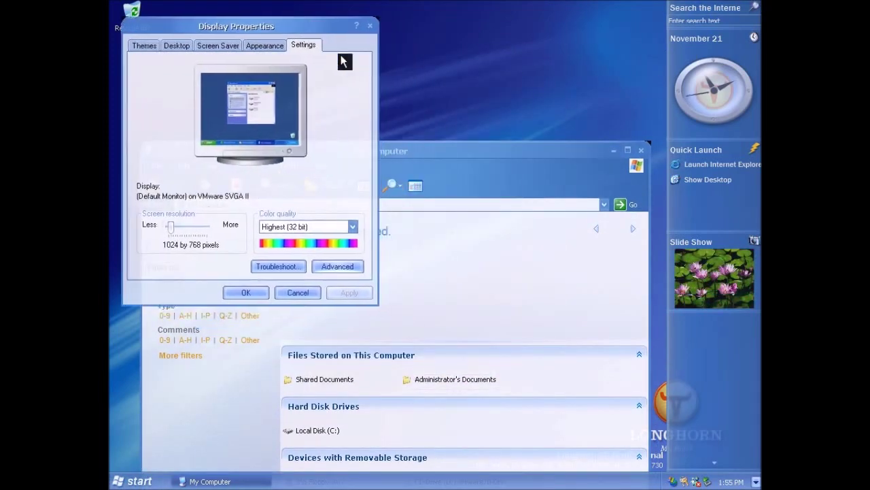
pyautogui.moveTo(489, 157); pyautogui.dragTo(498, 65)
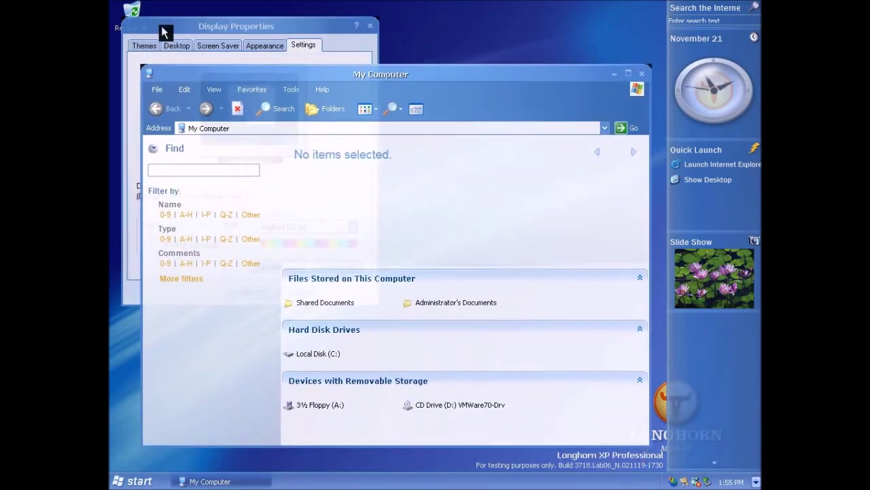
# - Move the Display Properties window over My Computer to test its transparency, and close both windows
pyautogui.click(184, 26)
pyautogui.moveTo(184, 26); pyautogui.dragTo(342, 147)
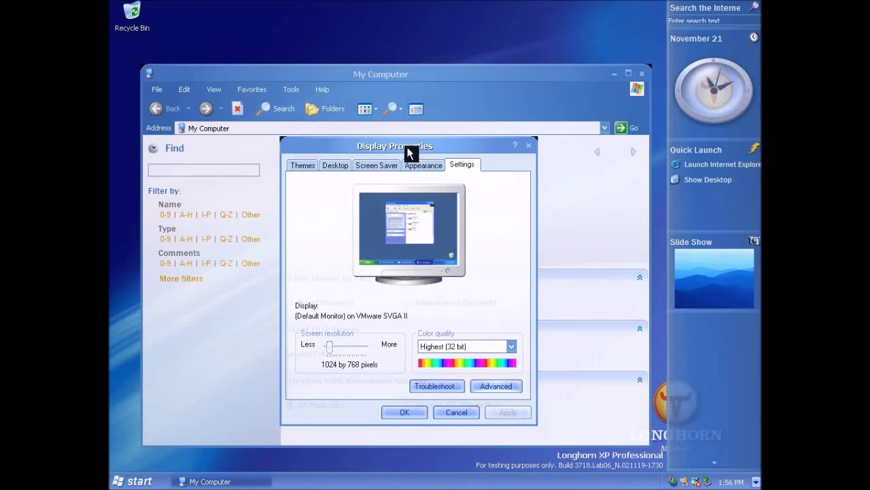
pyautogui.moveTo(409, 153); pyautogui.dragTo(350, 138)
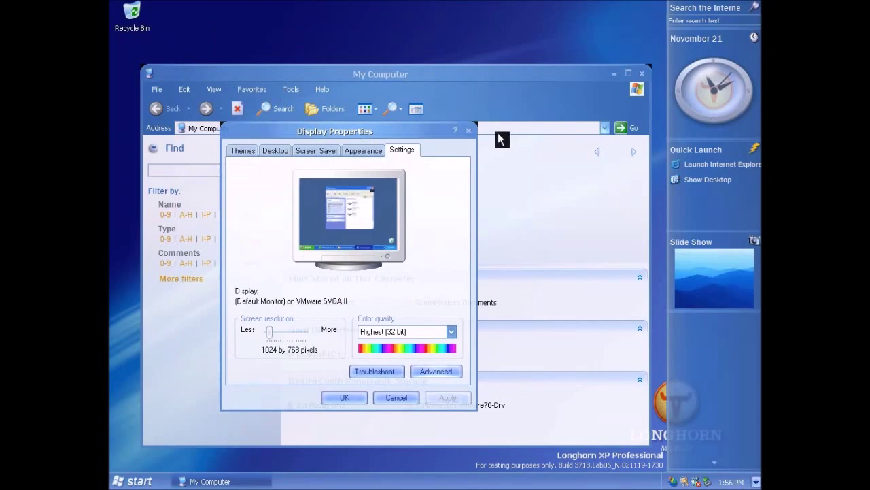
pyautogui.click(474, 131)
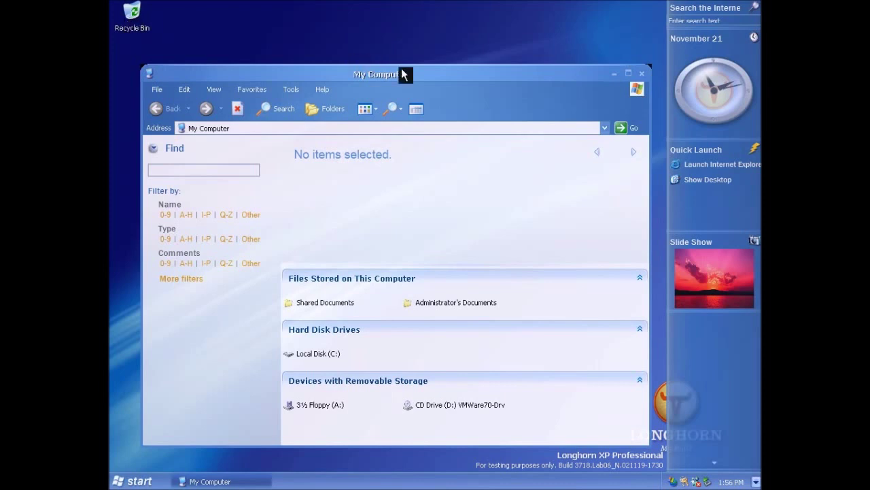
pyautogui.click(641, 75)
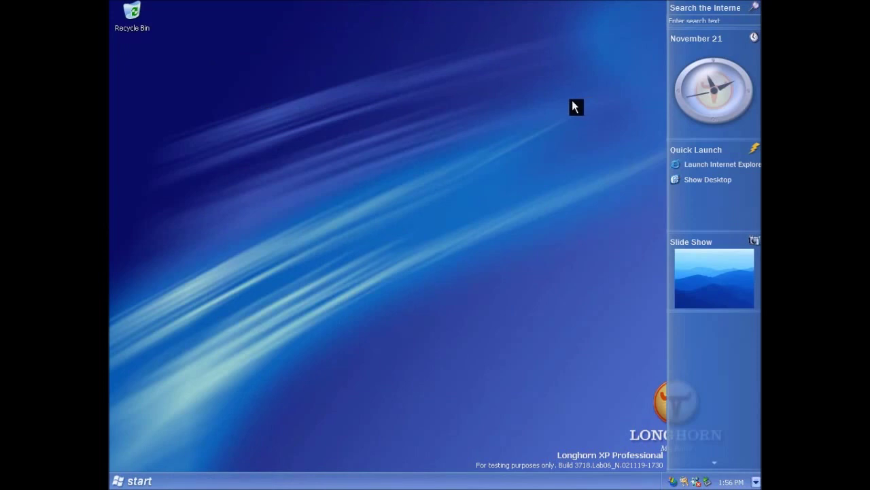
# - Reopen My Computer, test minimizing, maximizing and restoring its window, and close it
pyautogui.click(136, 481)
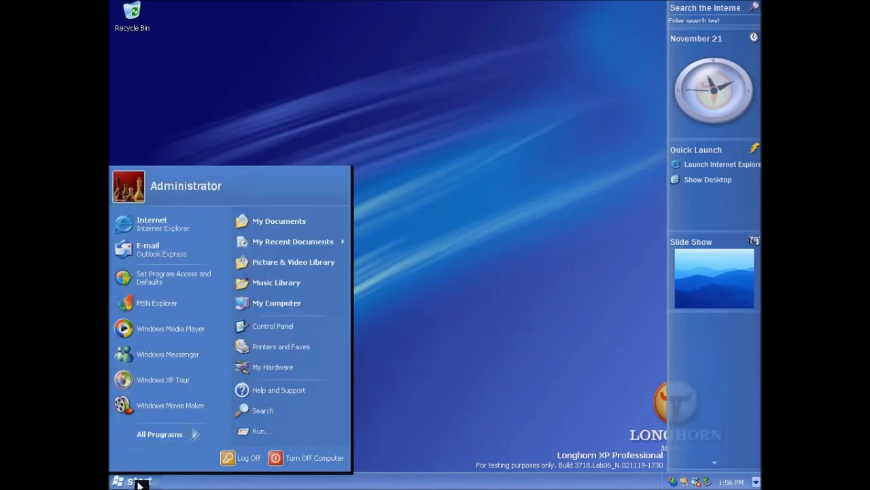
pyautogui.click(267, 301)
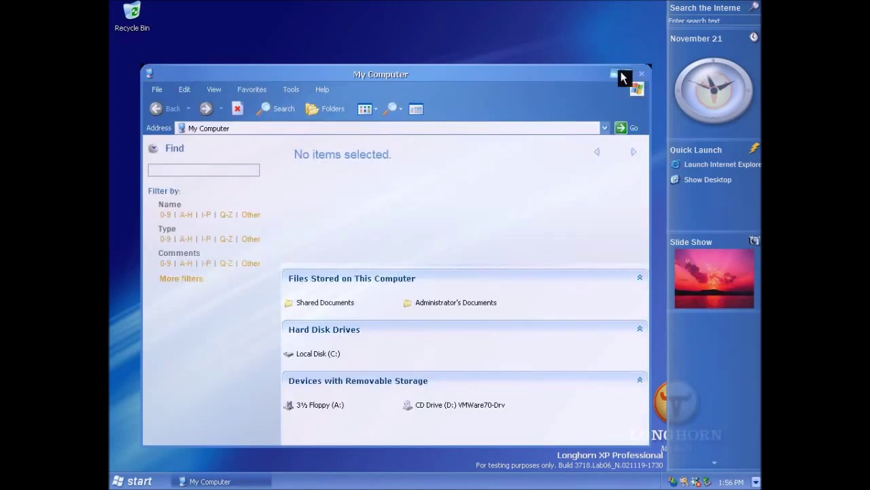
pyautogui.click(619, 73)
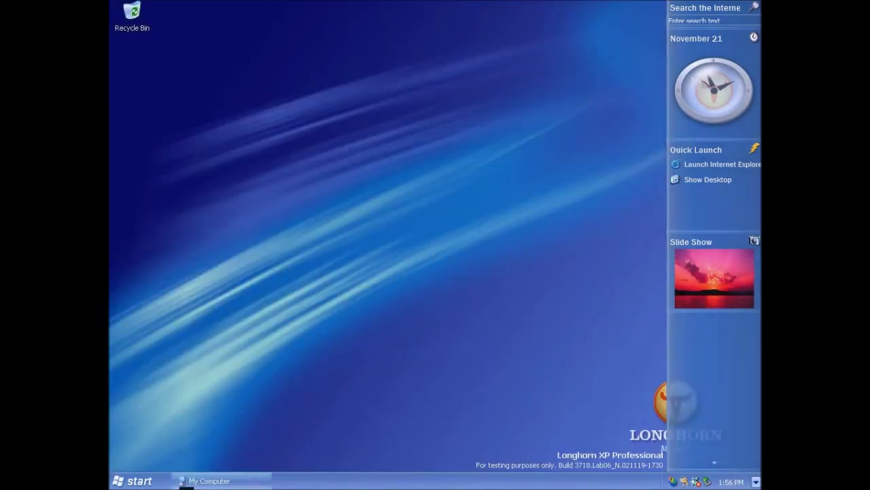
pyautogui.click(197, 481)
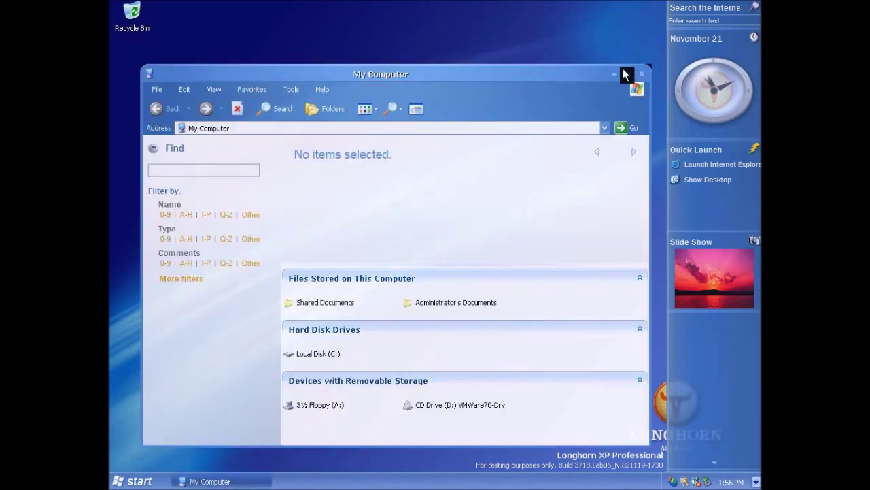
pyautogui.click(630, 75)
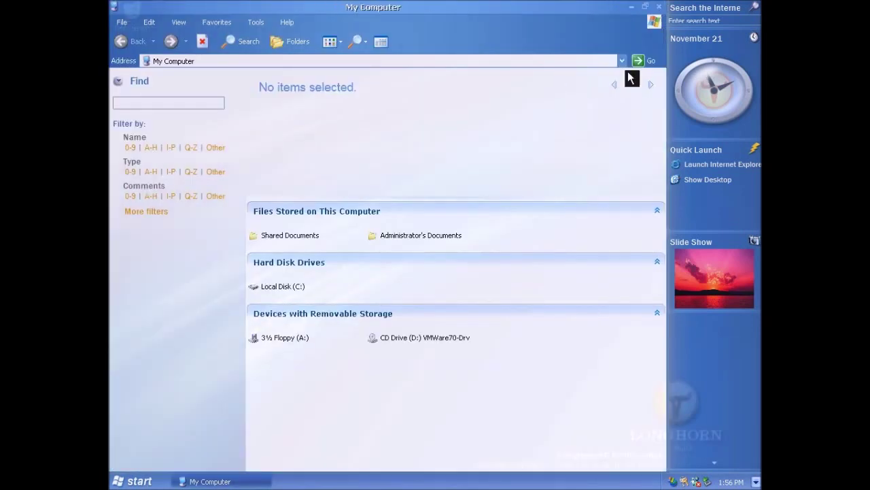
pyautogui.click(645, 8)
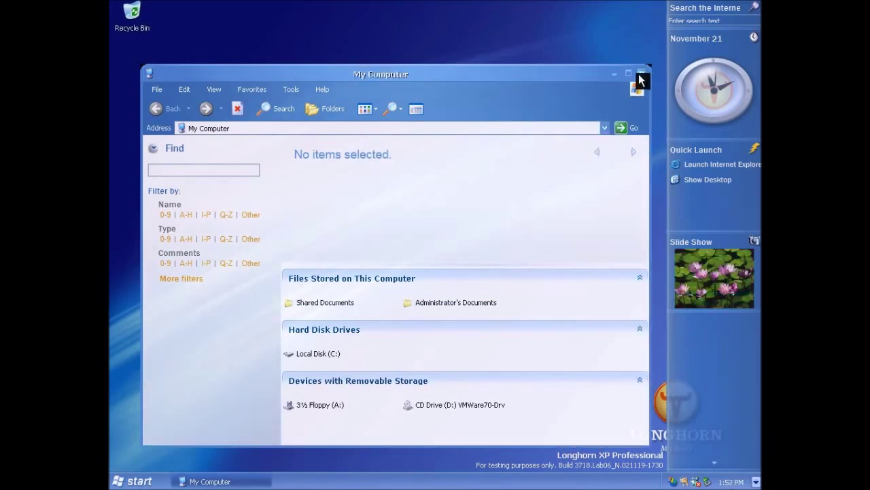
pyautogui.click(639, 77)
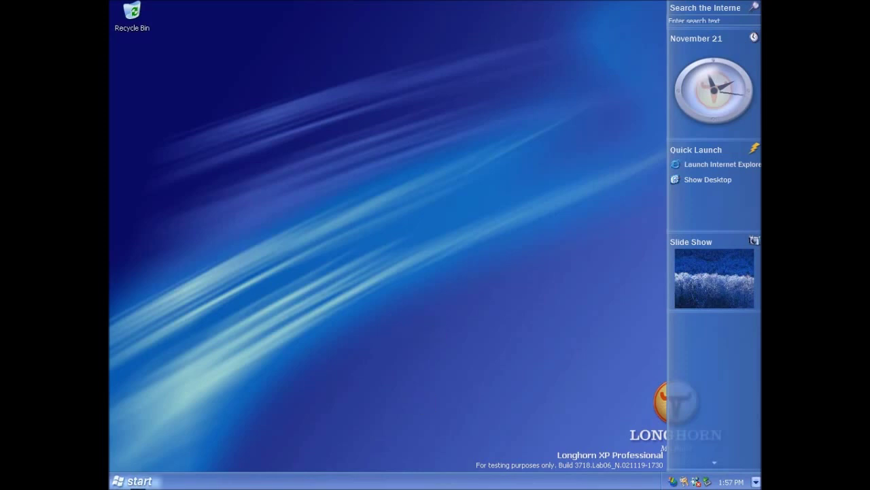
# - Open My Computer and the Recycle Bin, and move their windows so that they overlap with My Computer in front
pyautogui.click(130, 481)
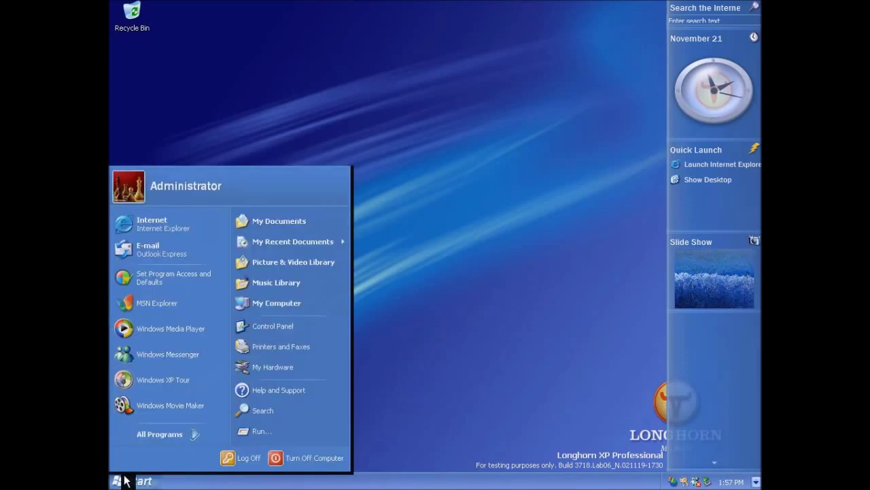
pyautogui.click(279, 302)
pyautogui.doubleClick(140, 21)
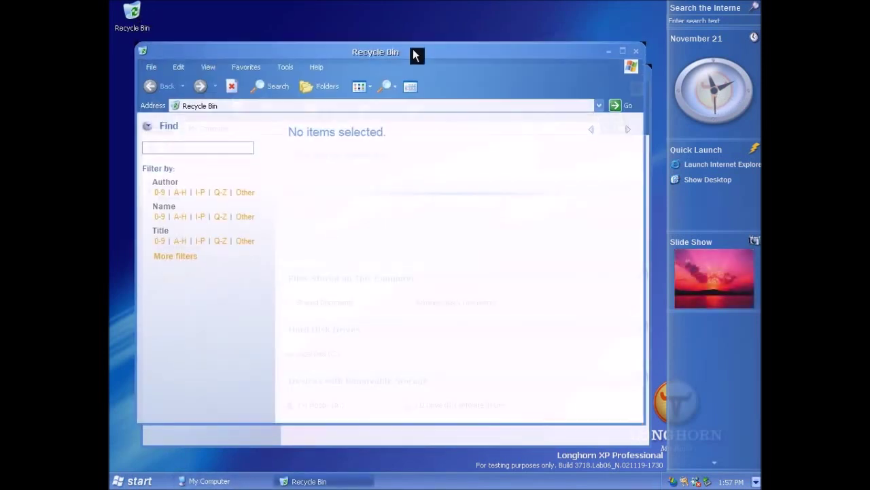
pyautogui.moveTo(413, 49)
pyautogui.mouseDown()
pyautogui.moveTo(439, 33)
pyautogui.moveTo(460, 46)
pyautogui.moveTo(462, 82)
pyautogui.moveTo(408, 98)
pyautogui.moveTo(387, 88)
pyautogui.moveTo(387, 64)
pyautogui.moveTo(403, 42)
pyautogui.mouseUp()
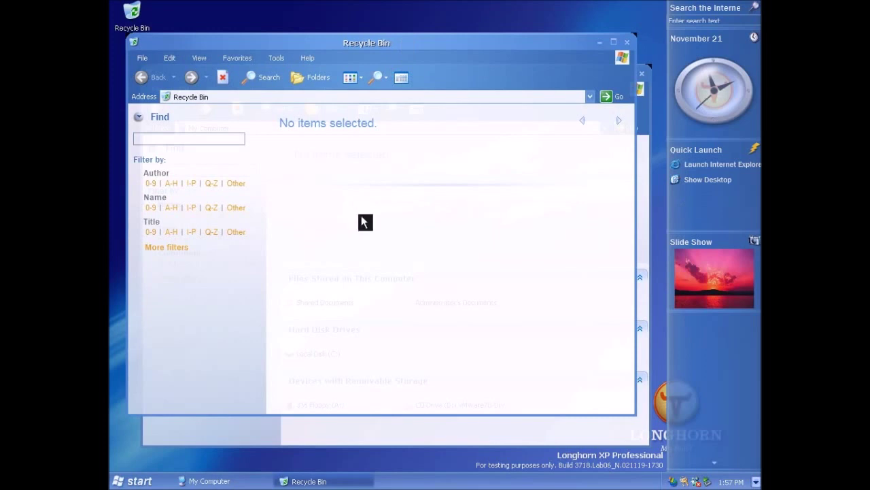
pyautogui.click(639, 117)
pyautogui.moveTo(443, 82); pyautogui.dragTo(438, 64)
# - Open Local Disk (C:) from My Computer and go to the address C:\Windows
pyautogui.doubleClick(296, 340)
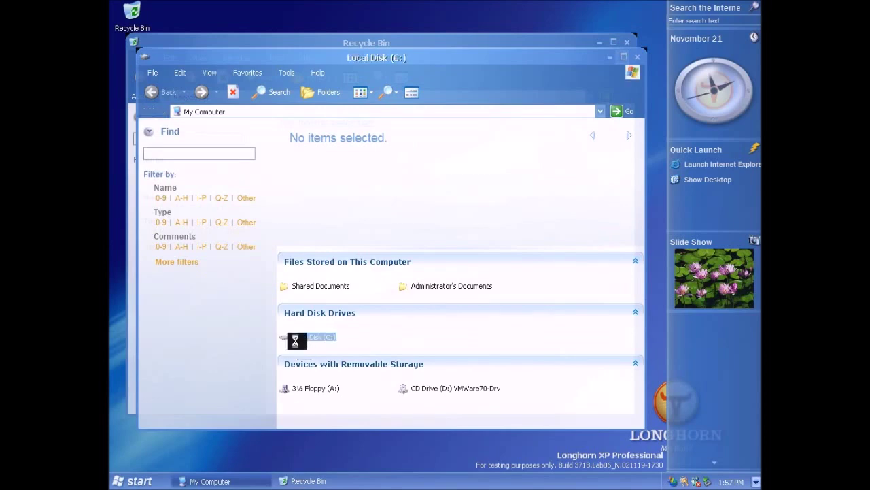
pyautogui.click(229, 222)
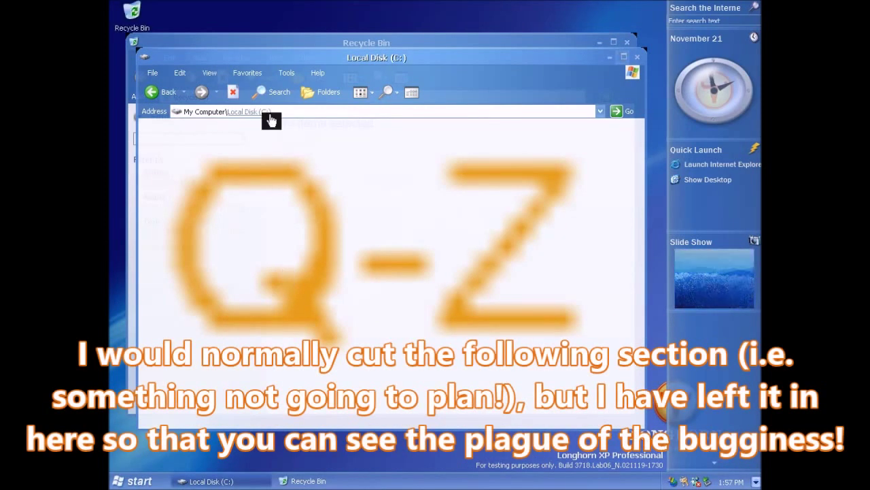
pyautogui.click(292, 111)
pyautogui.write('C')
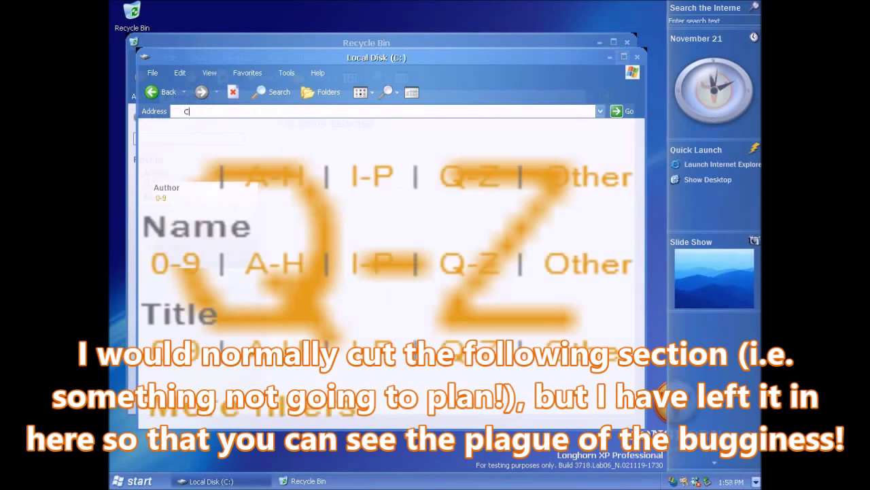
pyautogui.write(':\\Windows')
pyautogui.press('Return')
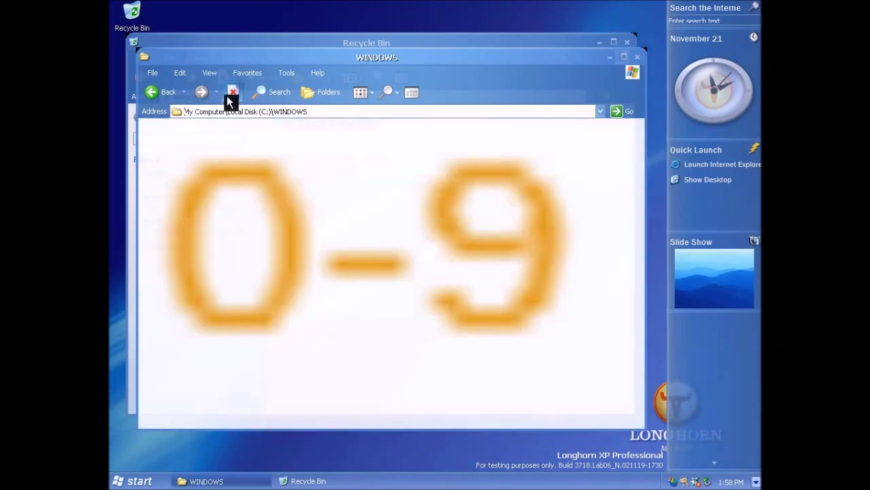
# - Go back to Local Disk (C:) and clear the path in its address
pyautogui.click(159, 93)
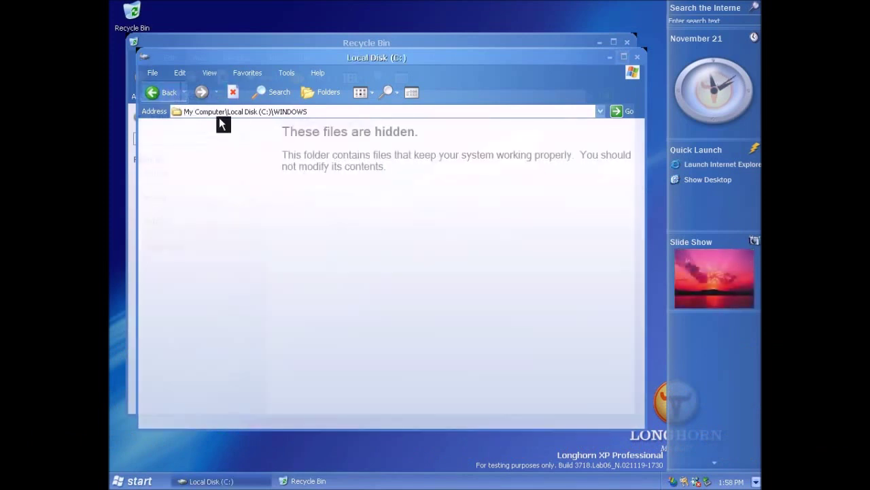
pyautogui.click(308, 112)
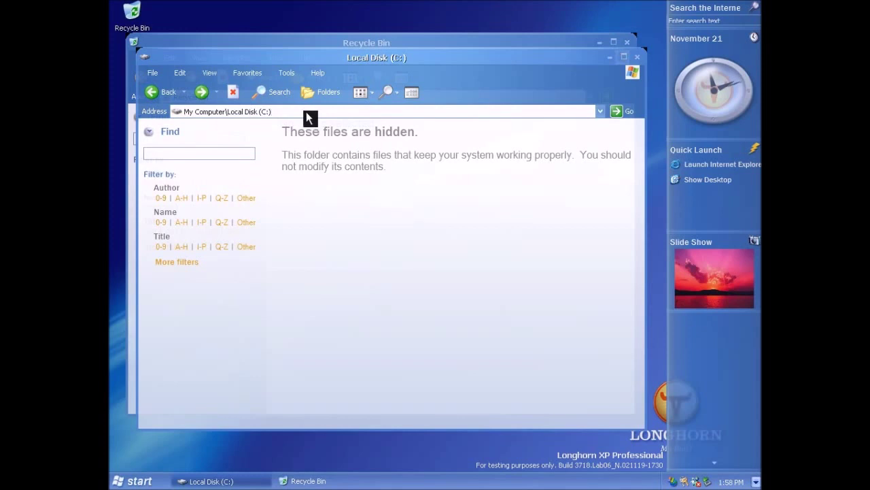
pyautogui.write('C')
pyautogui.press('BackSpace')
pyautogui.press('BackSpace')
pyautogui.press('BackSpace')
pyautogui.press('BackSpace')
pyautogui.press('BackSpace')
pyautogui.press('BackSpace')
pyautogui.press('BackSpace')
pyautogui.press('BackSpace')
pyautogui.press('BackSpace')
pyautogui.press('BackSpace')
pyautogui.press('BackSpace')
pyautogui.press('BackSpace')
pyautogui.press('BackSpace')
pyautogui.press('BackSpace')
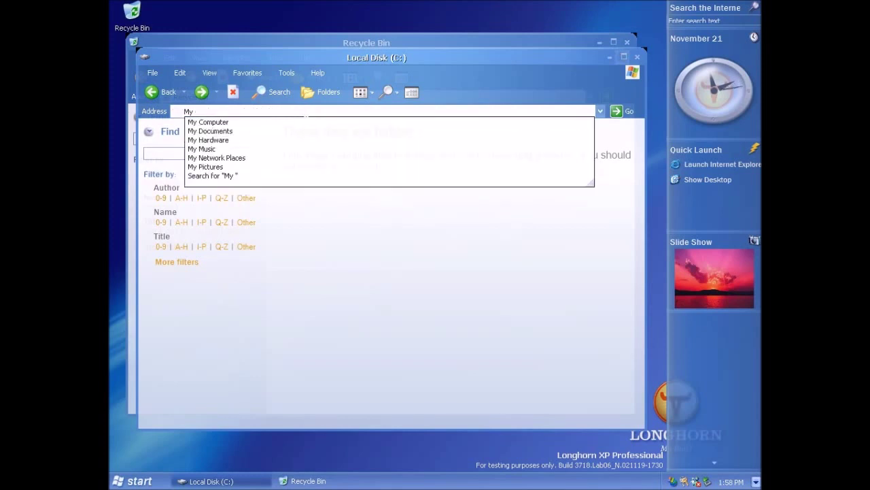
# - Show the folder tree and browse to Shared Documents\Shared Pictures\Sample Pictures
pyautogui.click(309, 94)
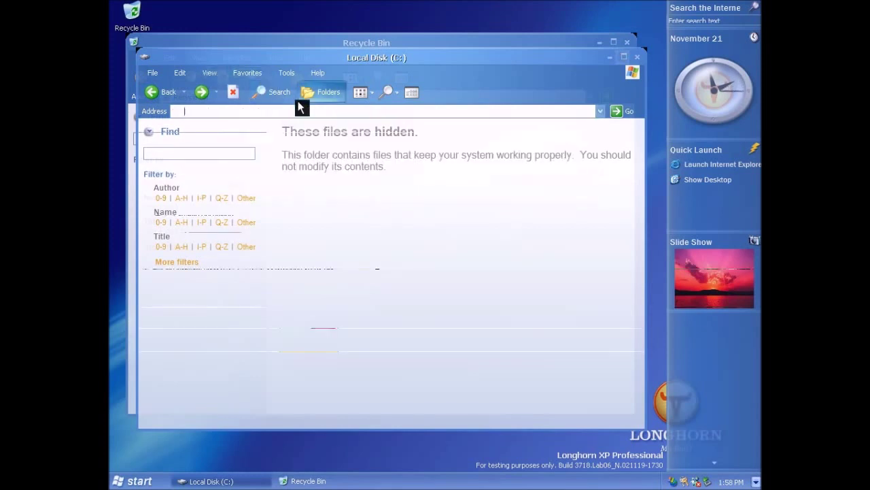
pyautogui.click(317, 362)
pyautogui.doubleClick(316, 362)
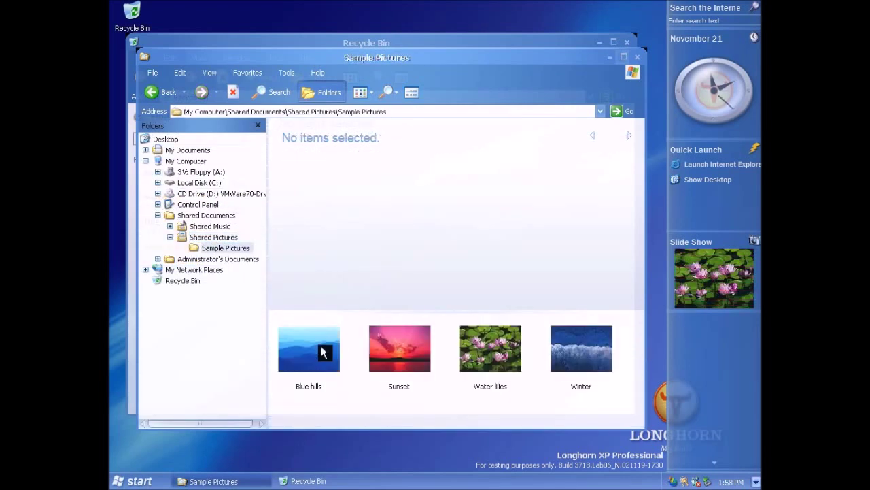
# - Hide the preview area above the sample pictures and enlarge their thumbnails to a two-column layout
pyautogui.click(412, 91)
pyautogui.click(379, 97)
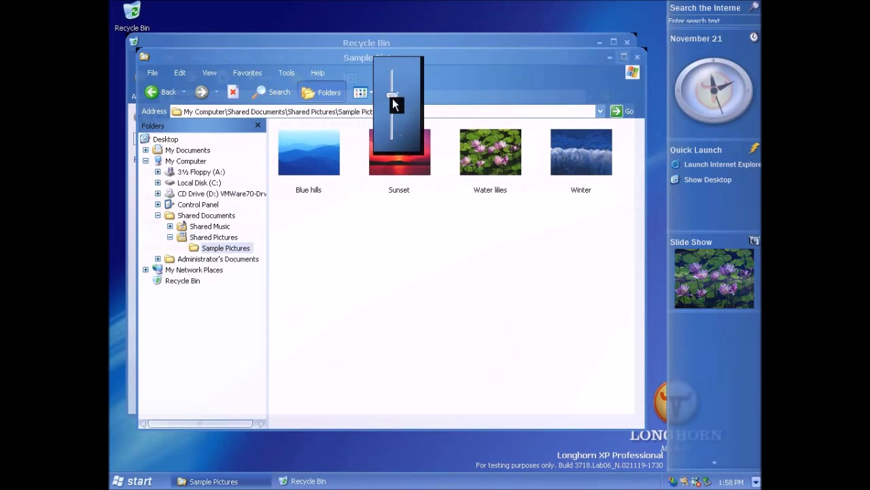
pyautogui.moveTo(399, 102); pyautogui.dragTo(400, 84)
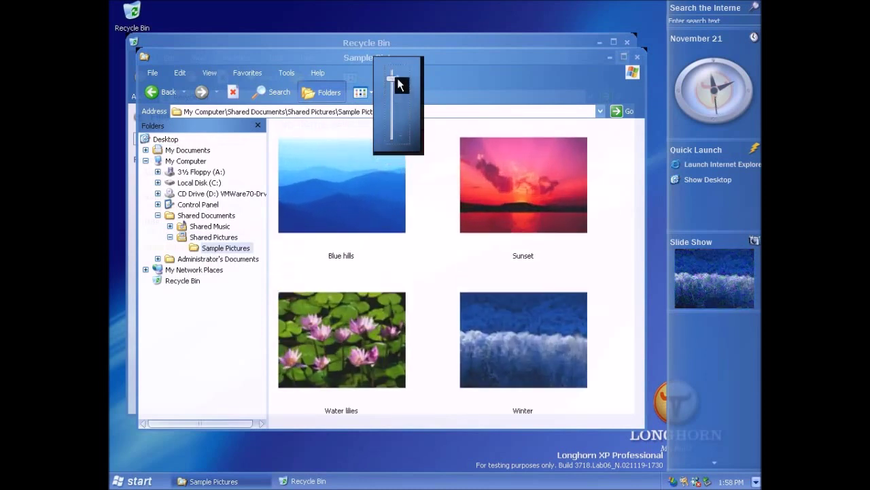
# - Bring the Recycle Bin window to the front and move it over the Sample Pictures window
pyautogui.click(443, 42)
pyautogui.moveTo(447, 43); pyautogui.dragTo(458, 31)
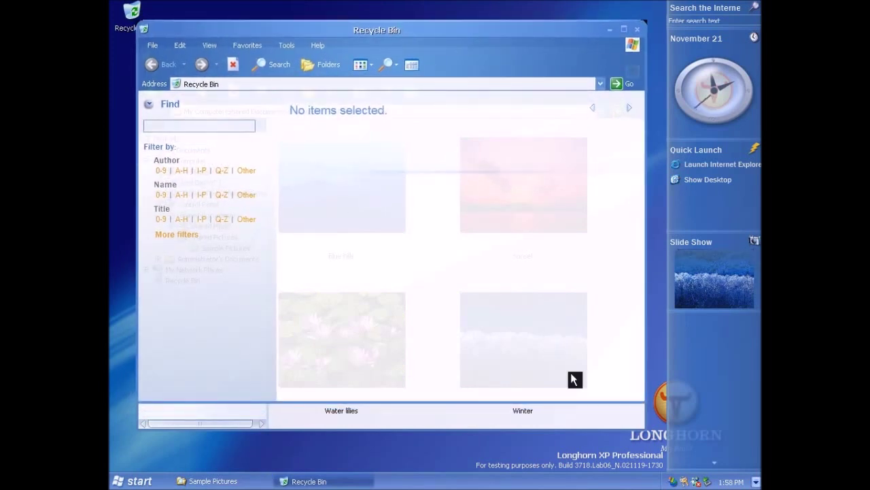
# - Move the Recycle Bin window down over Sample Pictures, and close both windows
pyautogui.moveTo(492, 36); pyautogui.dragTo(486, 64)
pyautogui.click(625, 57)
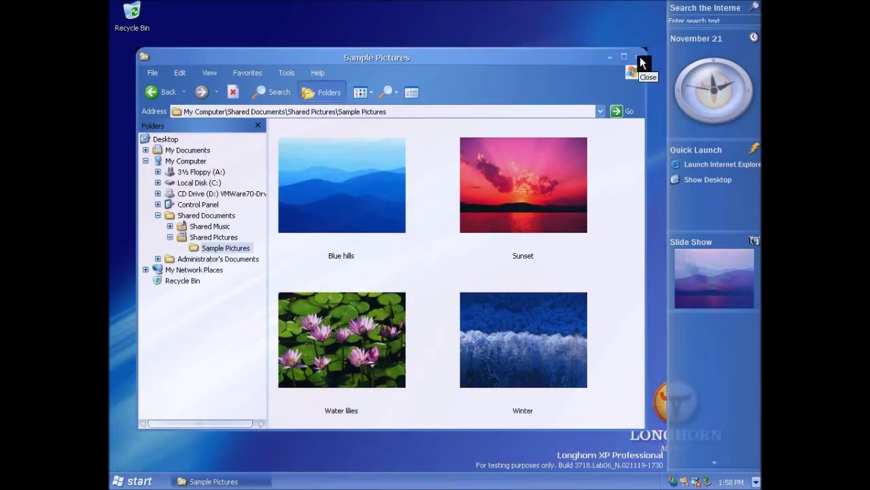
pyautogui.click(640, 58)
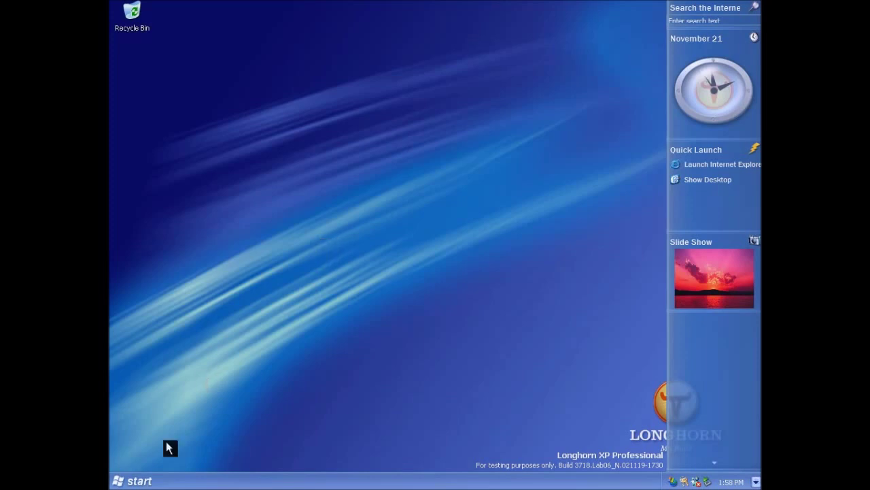
# - Open My Computer to view its drives and folders, and close its window again
pyautogui.click(138, 480)
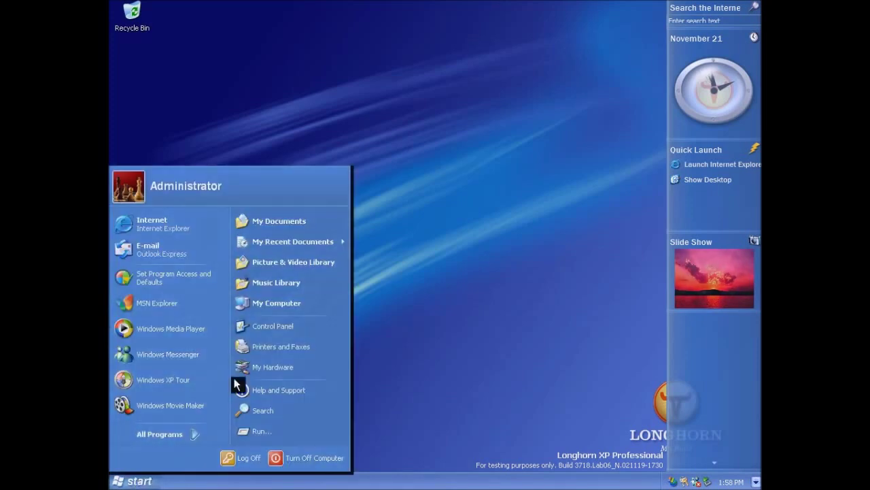
pyautogui.click(312, 306)
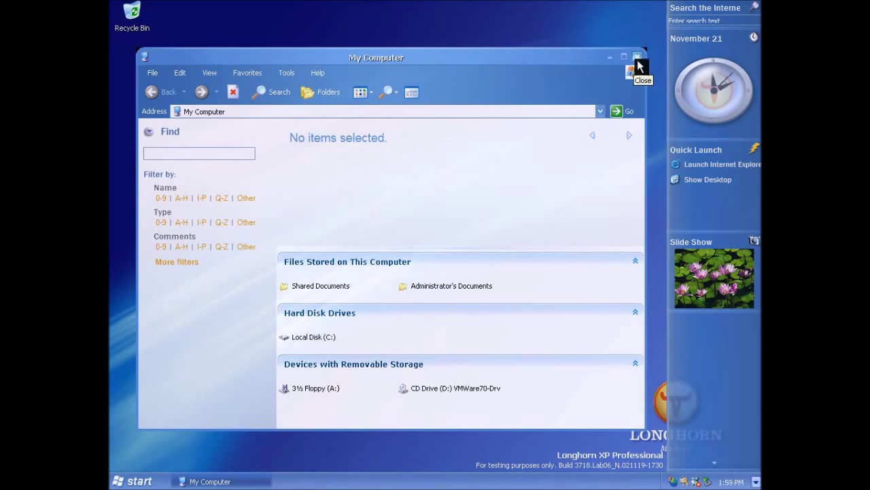
pyautogui.click(637, 57)
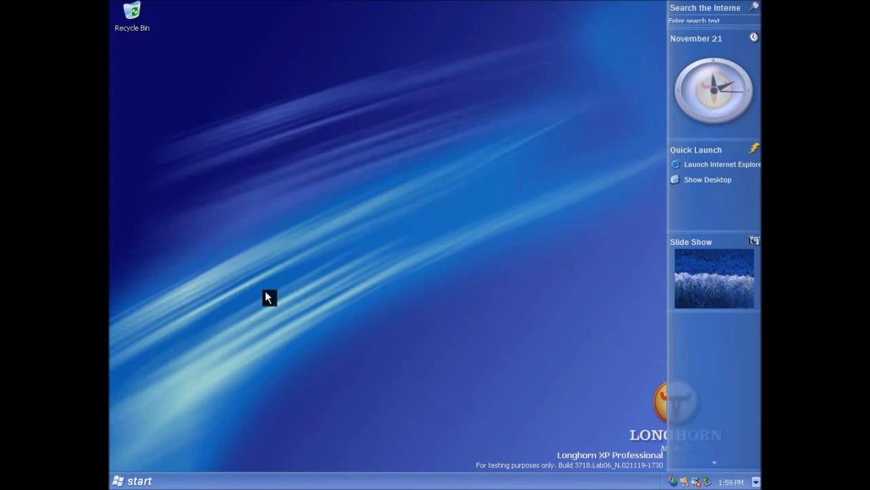
# - Bring up the options for turning off the computer
pyautogui.click(128, 483)
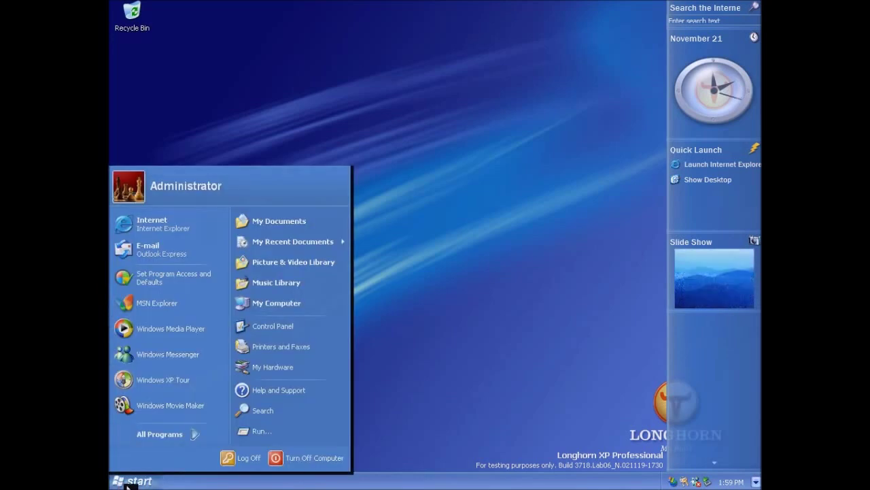
pyautogui.click(312, 464)
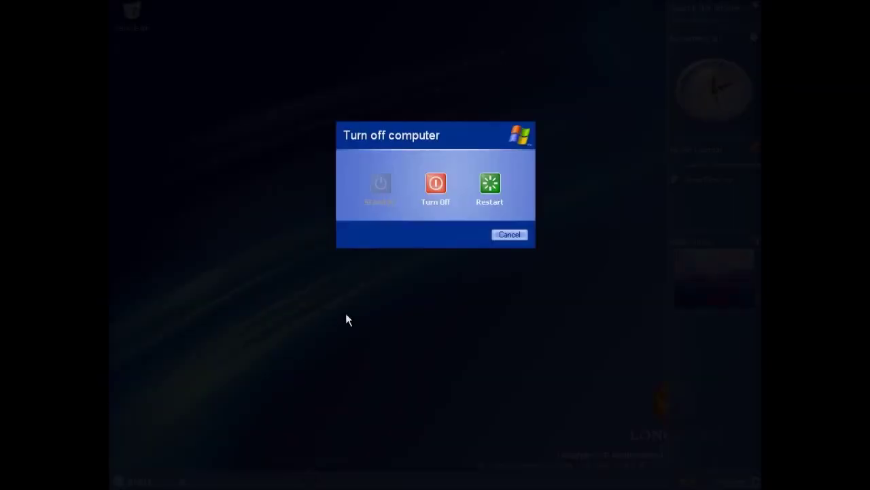